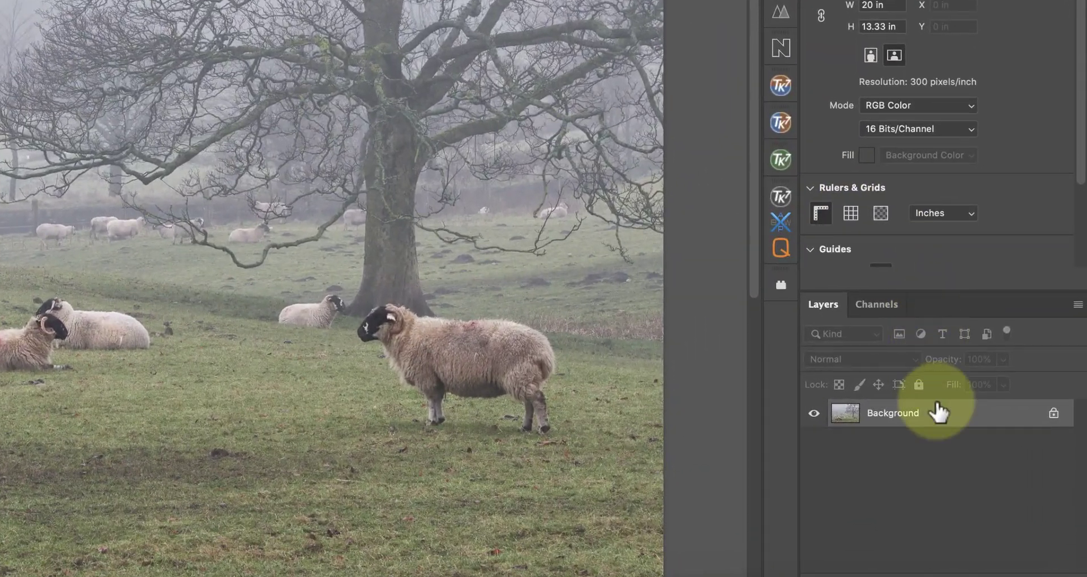
Step: Duplicate the Background layer and name the copy On1
right_click(997, 470)
click(893, 392)
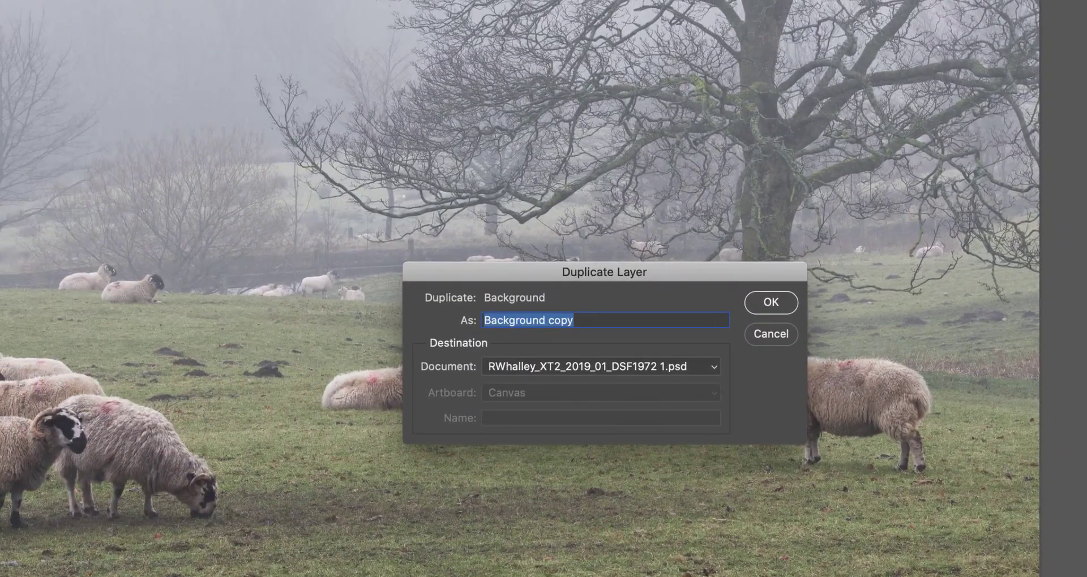
text(On1)
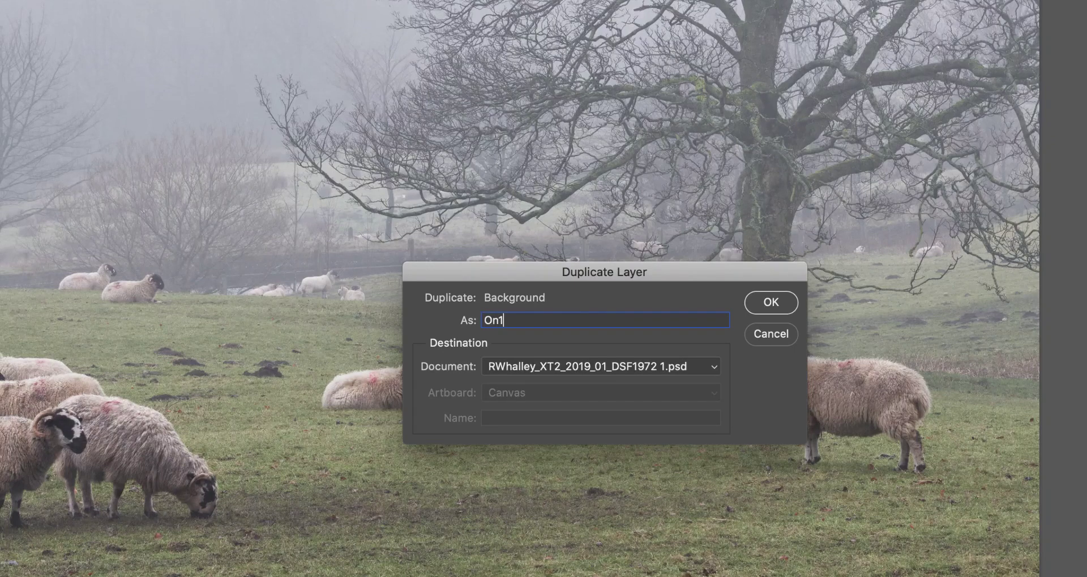
key(Return)
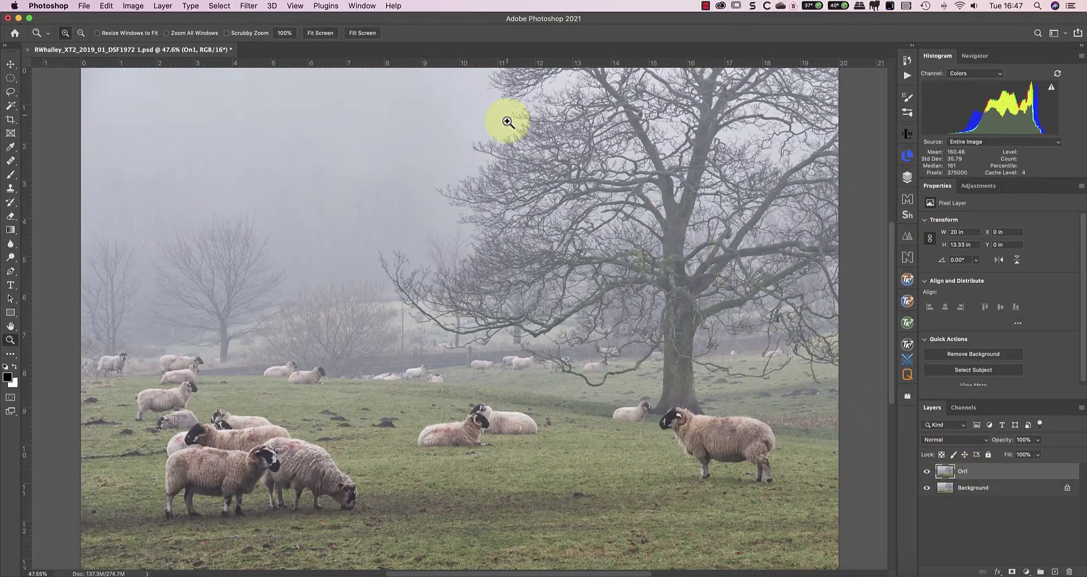
Step: Convert the On1 layer into a smart object for re-editable smart filters
click(247, 7)
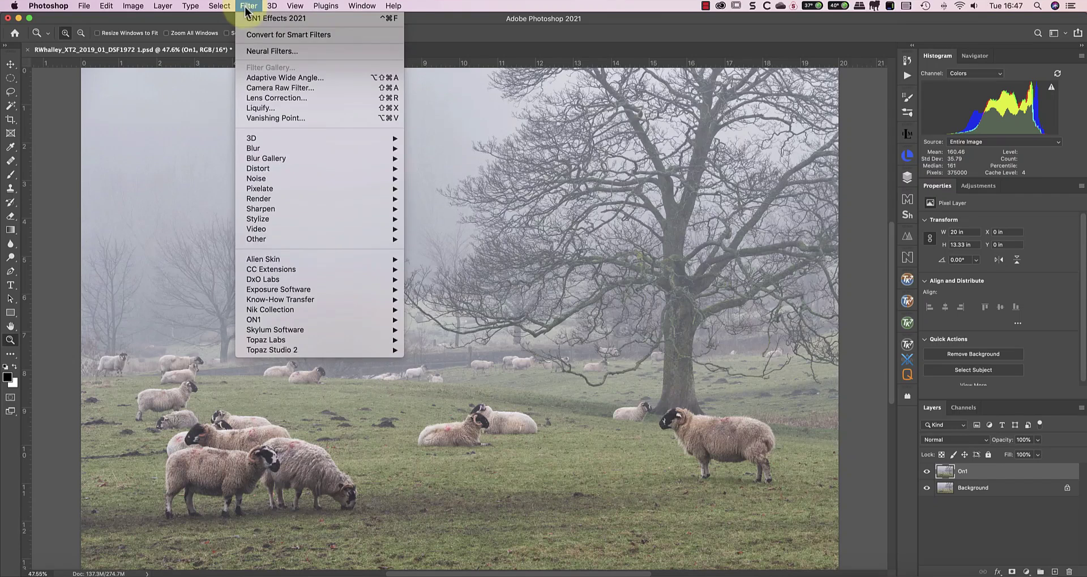
click(277, 33)
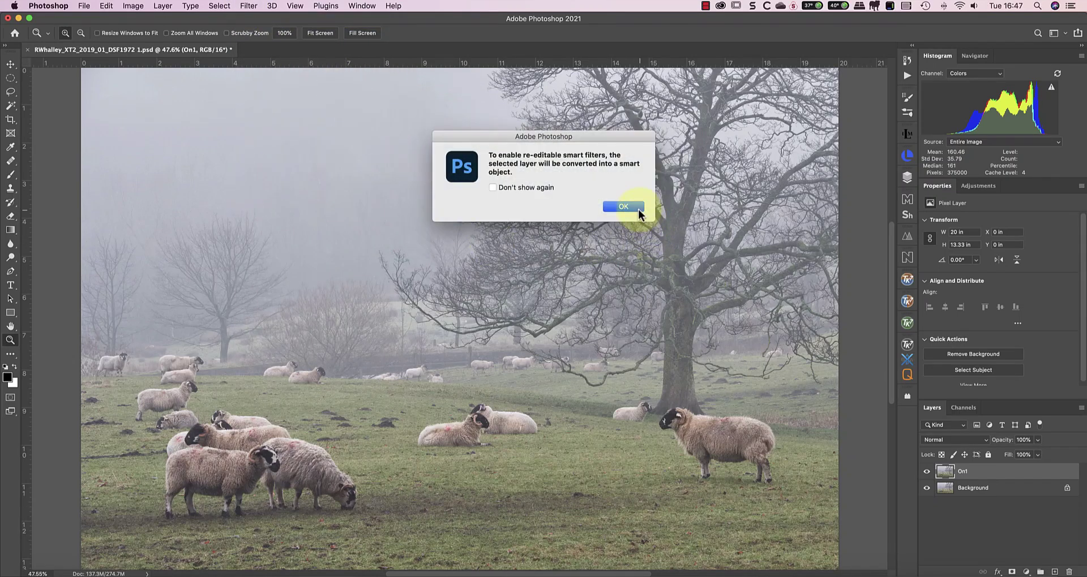
click(639, 208)
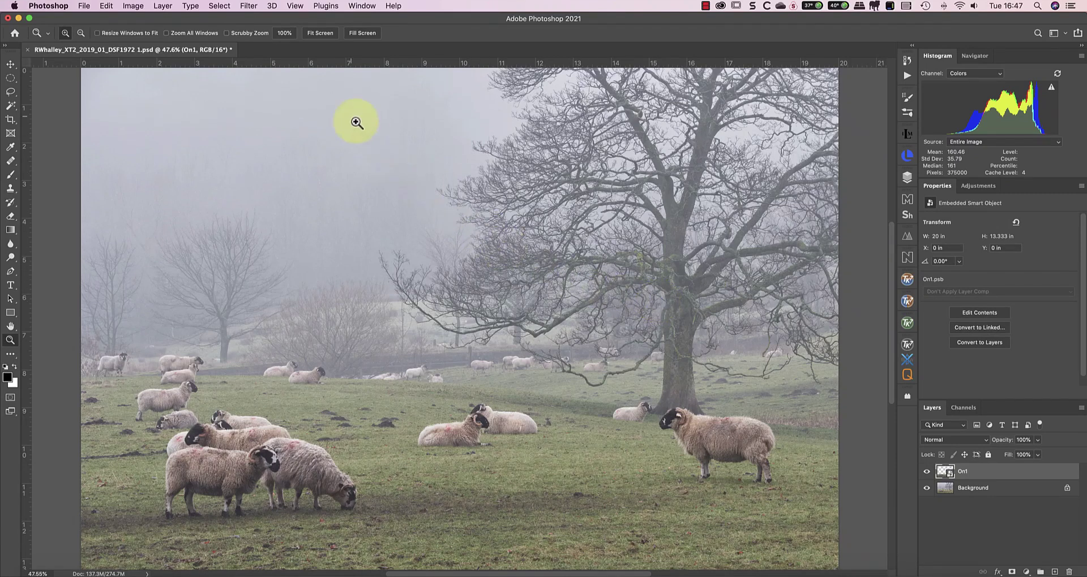
Step: Open the On1 layer in the ON1 Effects 2021 plug-in
click(256, 7)
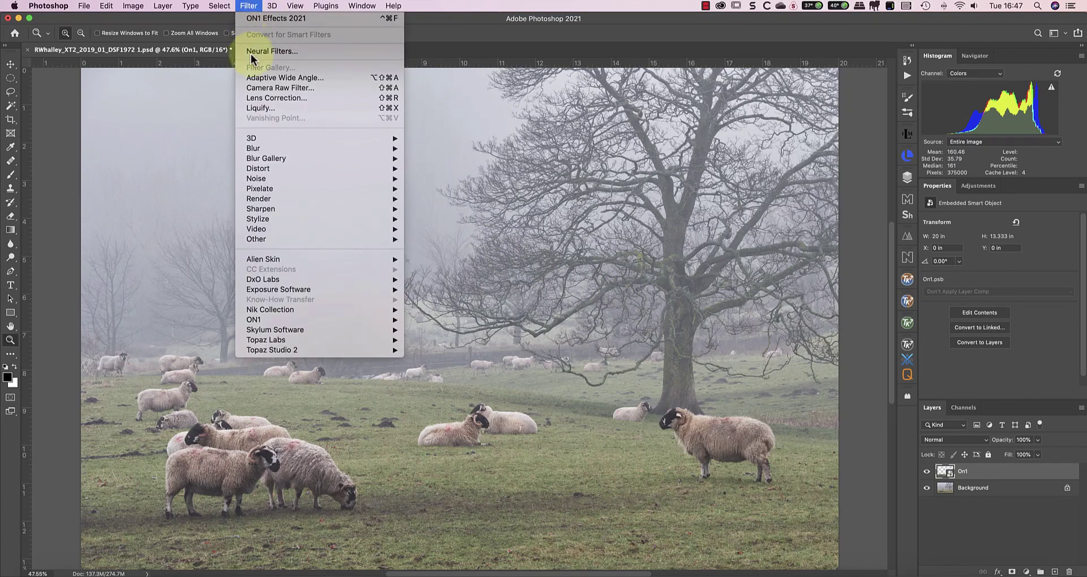
mouse_move(326, 321)
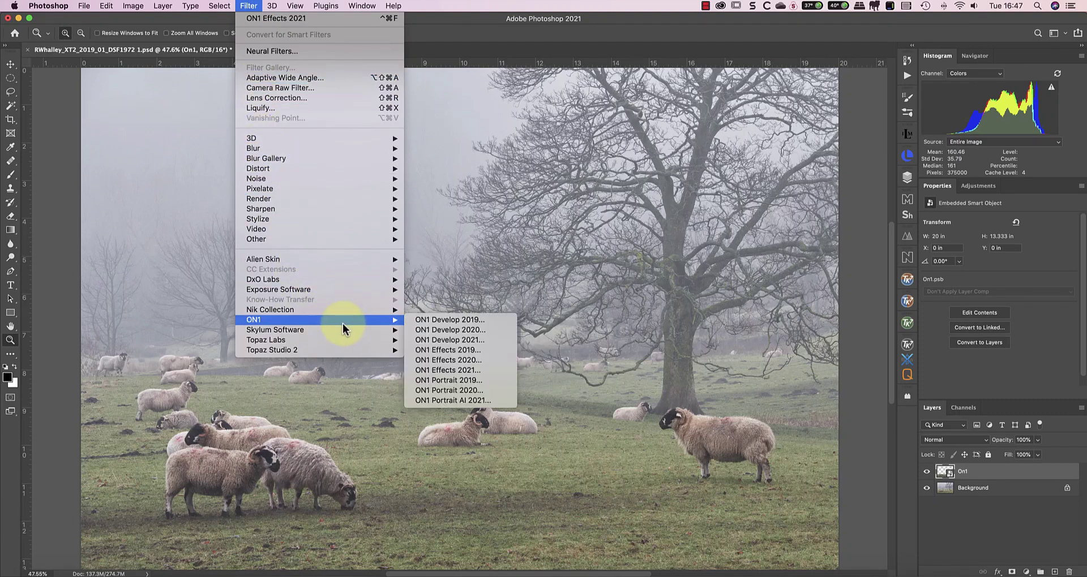
click(454, 370)
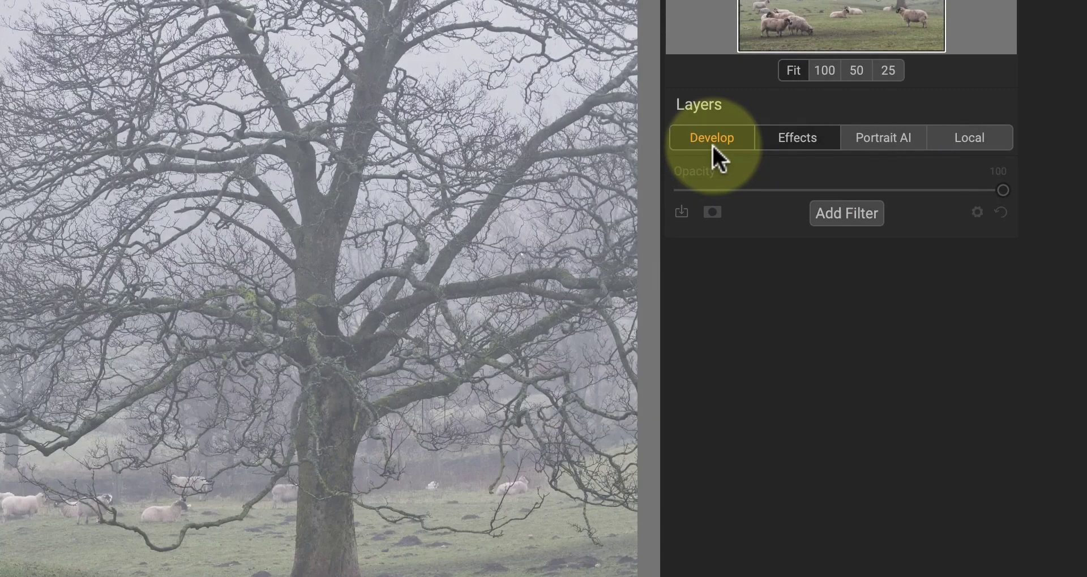
click(711, 142)
click(957, 138)
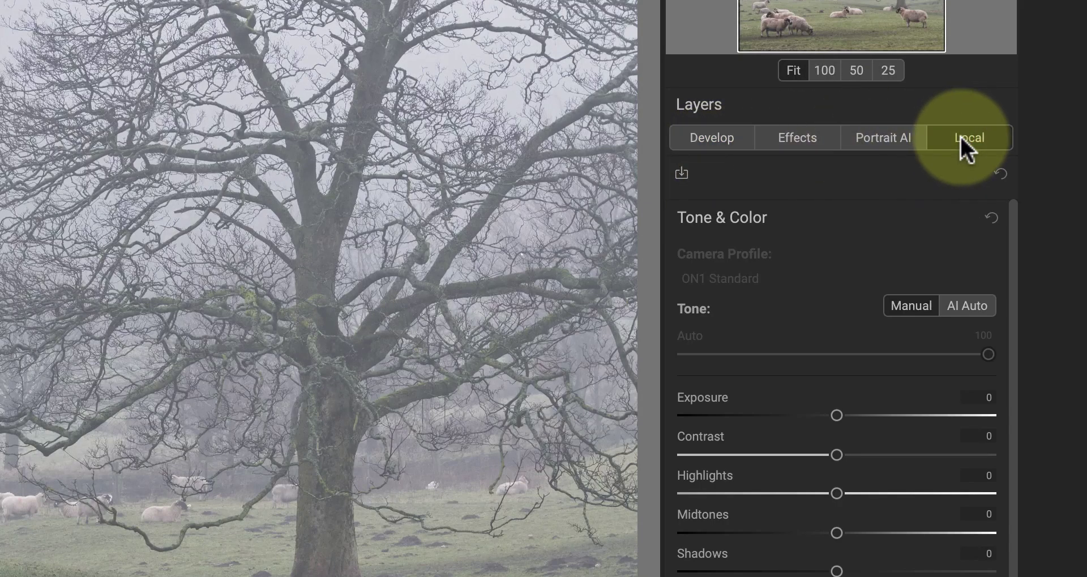
Step: Add a Black & White filter to the photo in the Effects module
click(801, 139)
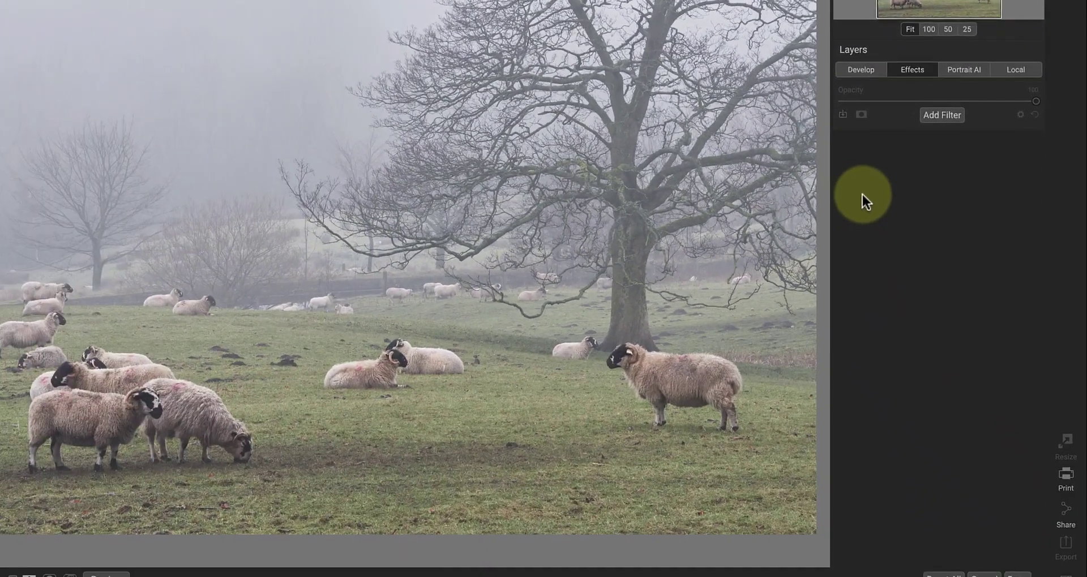
click(940, 114)
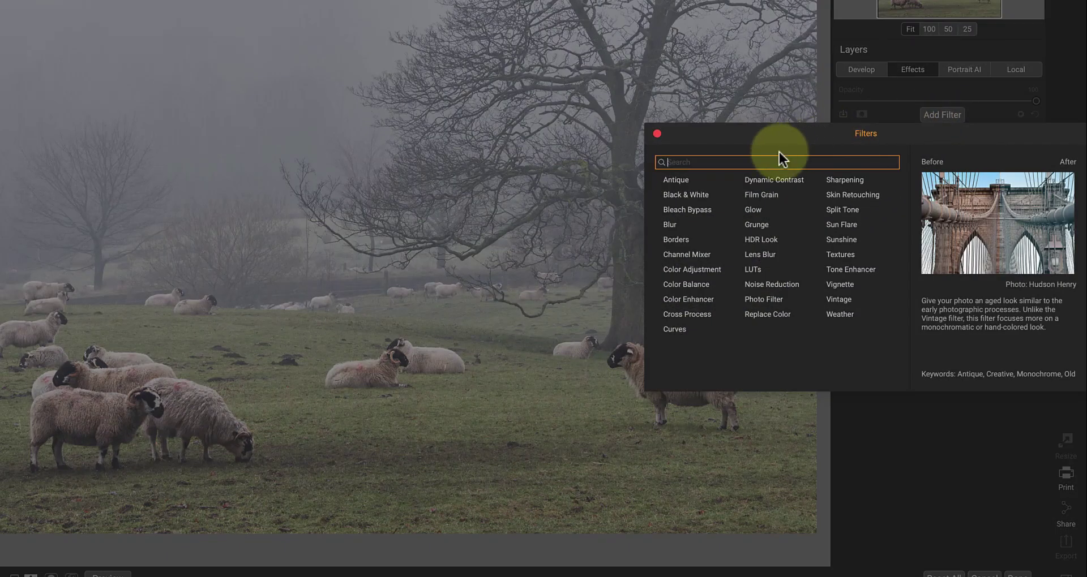
click(704, 194)
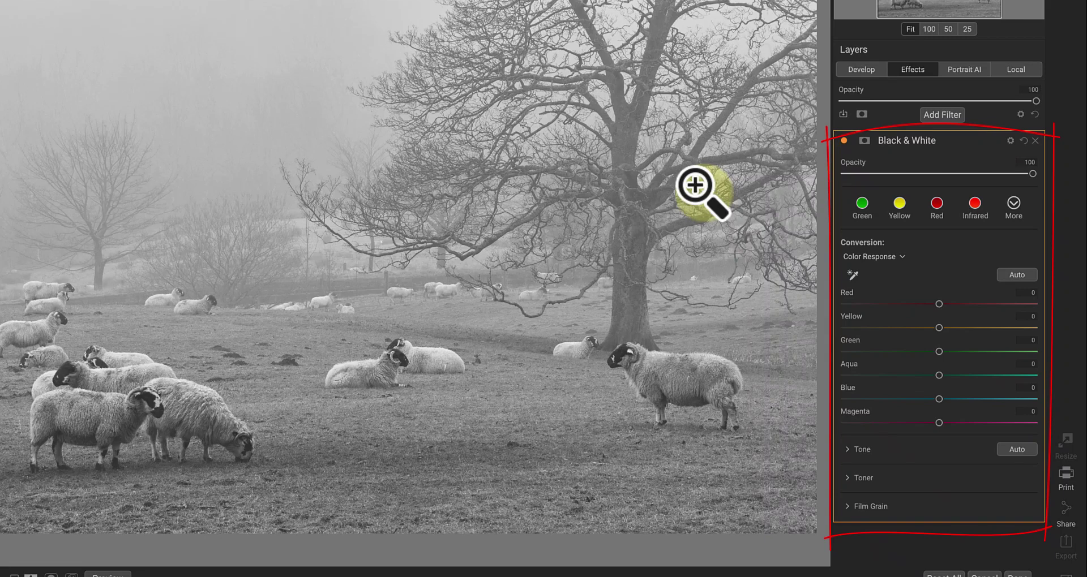
Step: Try the Channel Mixer conversion for the Black & White filter and go back to Color Response
click(902, 257)
click(894, 284)
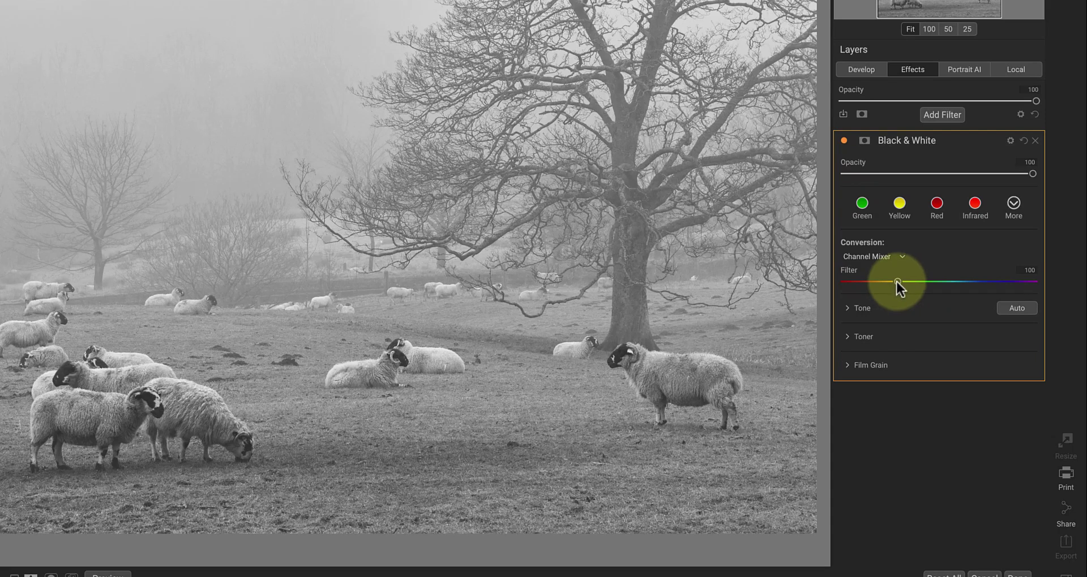
click(905, 256)
click(882, 266)
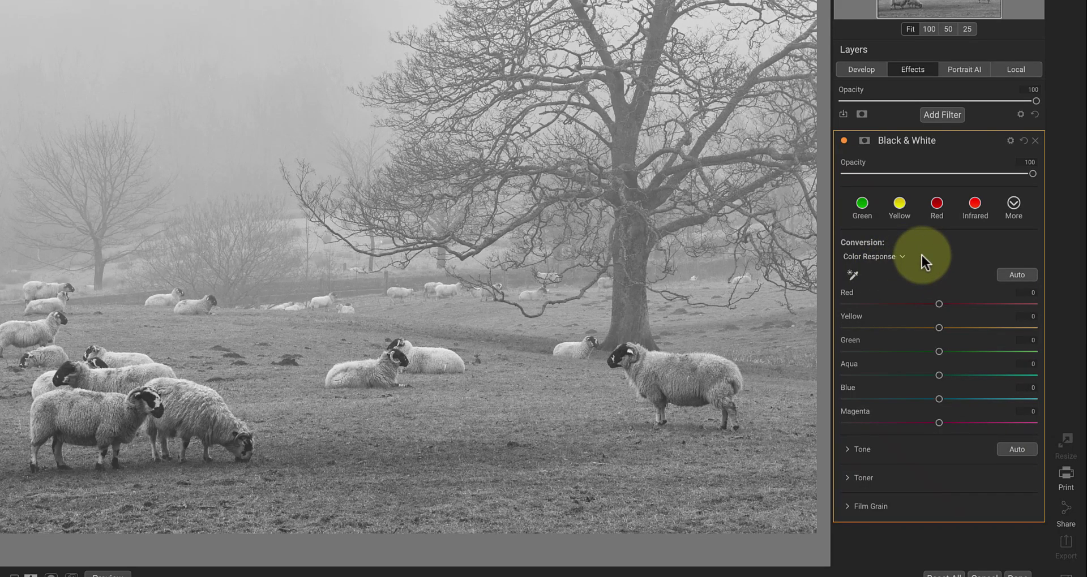
Step: Examine the Tone, Toner and Film Grain settings of the Black & White filter, leaving only Film Grain expanded
click(864, 449)
scroll(862, 448, down, 2)
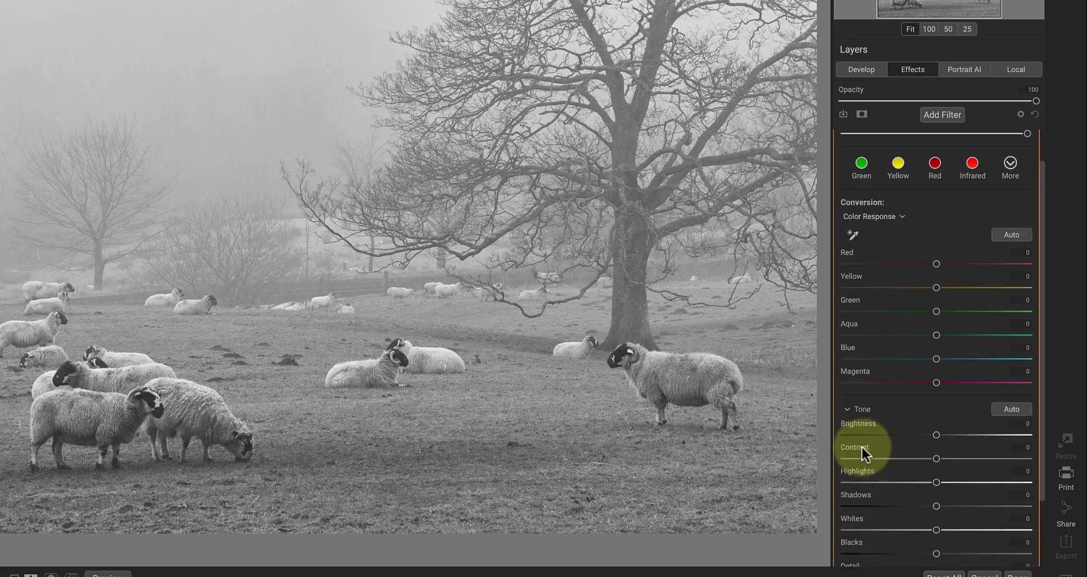
click(866, 520)
scroll(874, 501, down, 3)
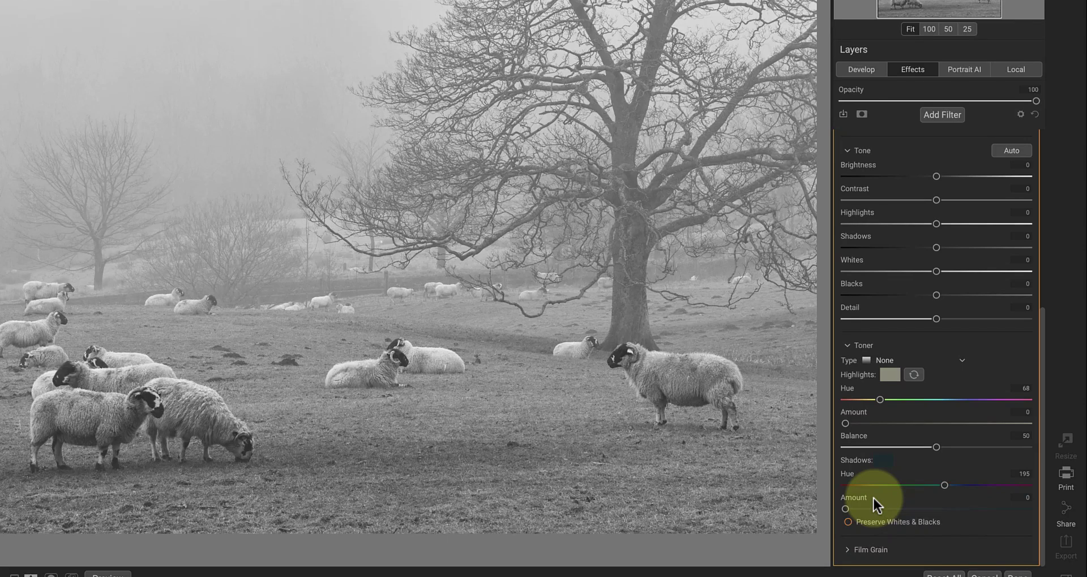
click(867, 548)
scroll(876, 497, down, 1)
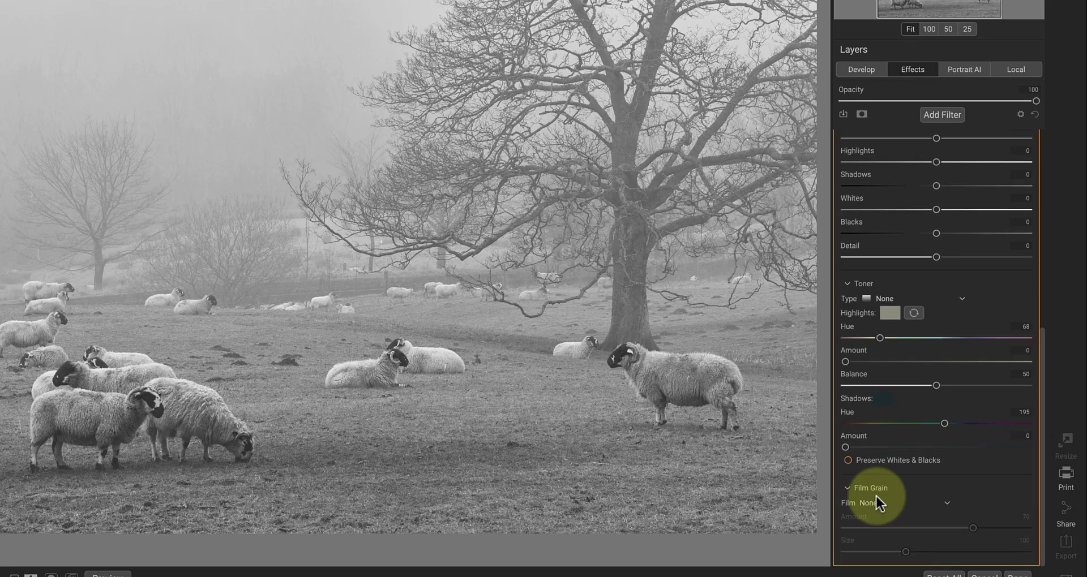
click(847, 285)
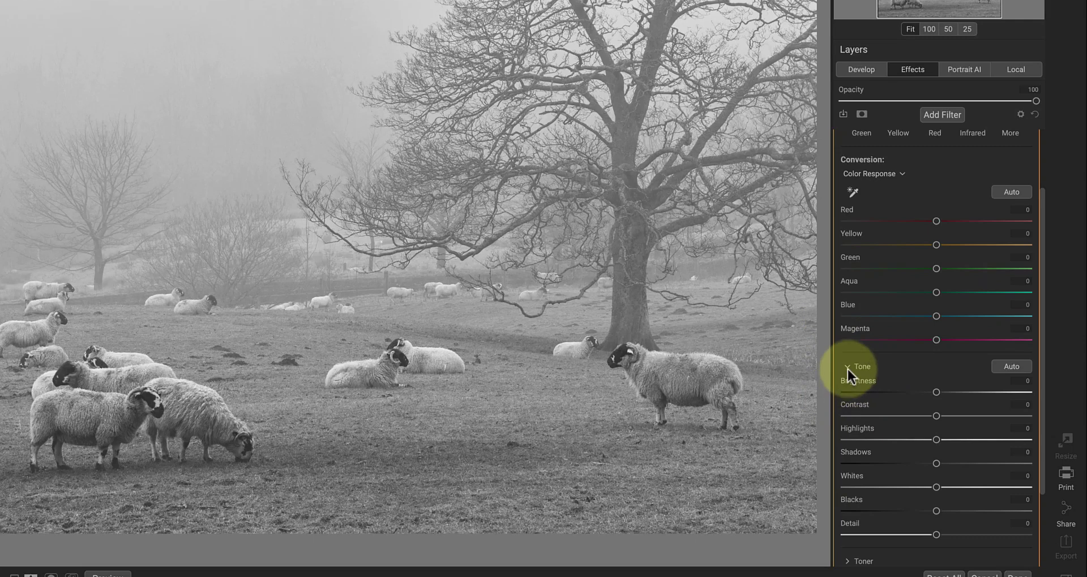
click(848, 370)
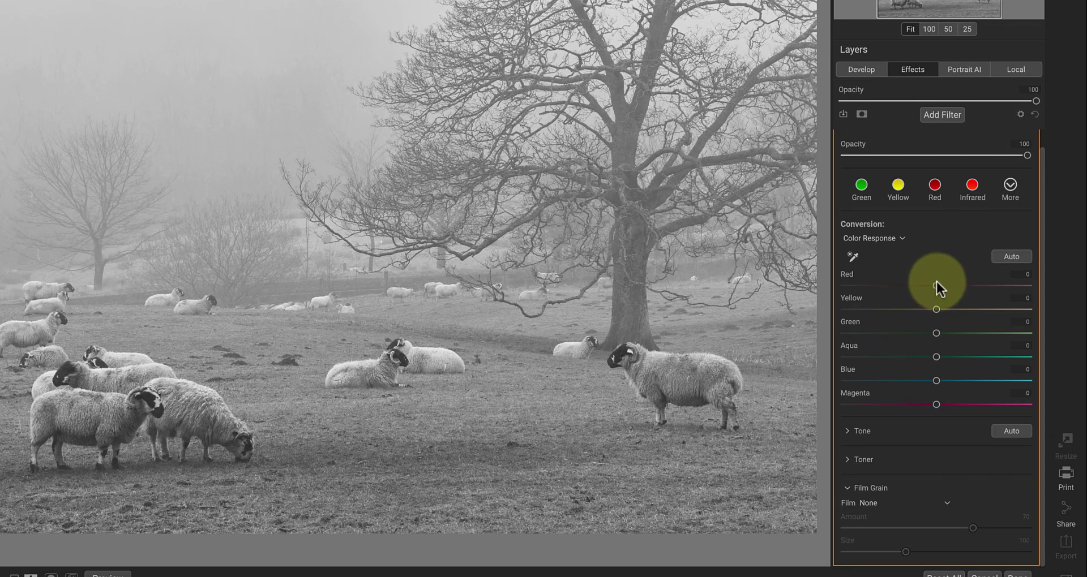
Step: Adjust the Black & White colour response to Red -60, Yellow 32, Green 28, Aqua 1, Blue -30 and Magenta 2
drag(1006, 289, 938, 316)
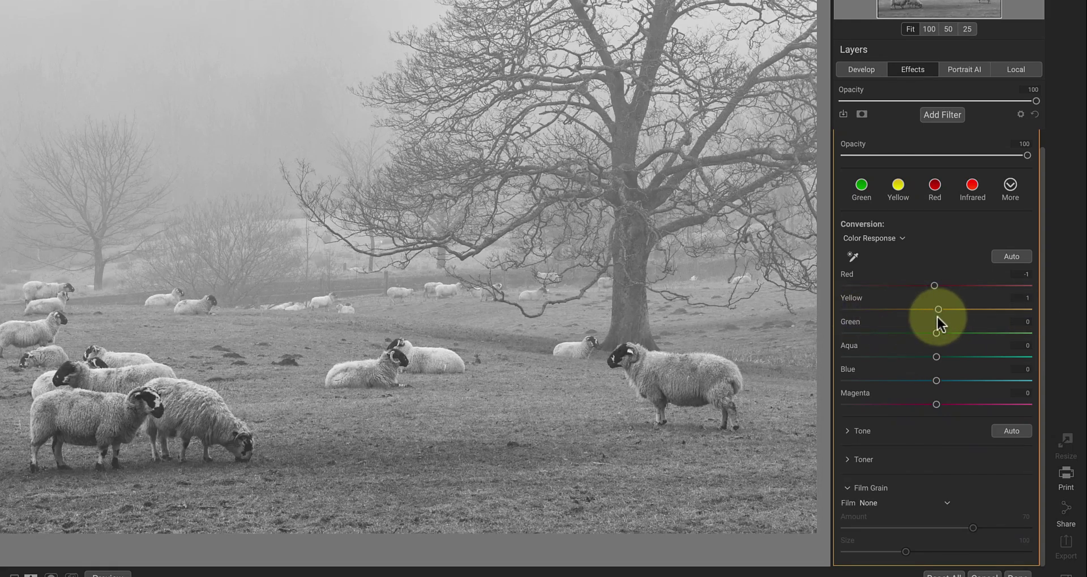
drag(996, 334, 1057, 356)
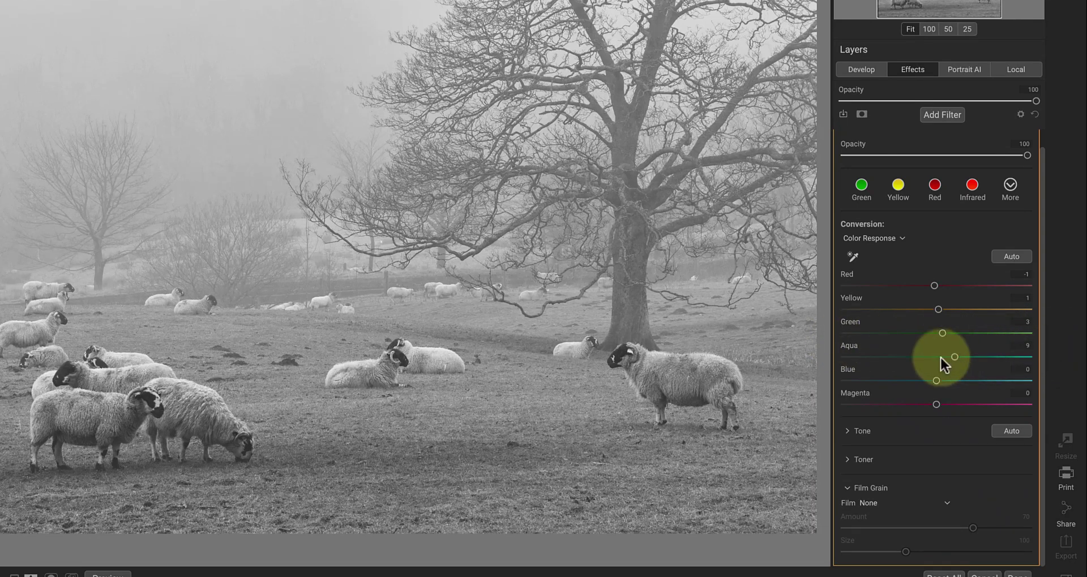
drag(936, 382, 940, 410)
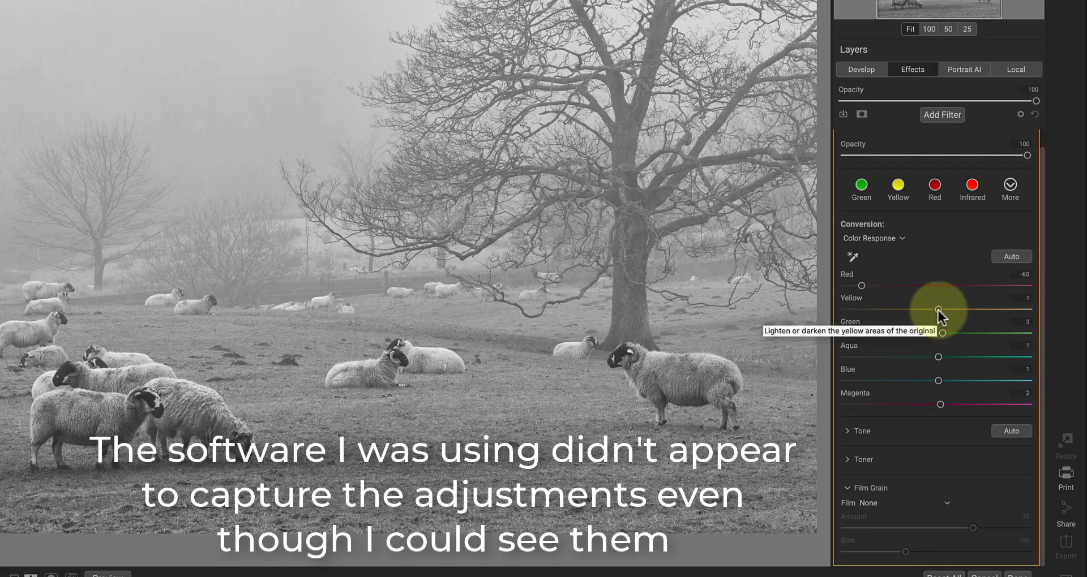
drag(938, 310, 976, 311)
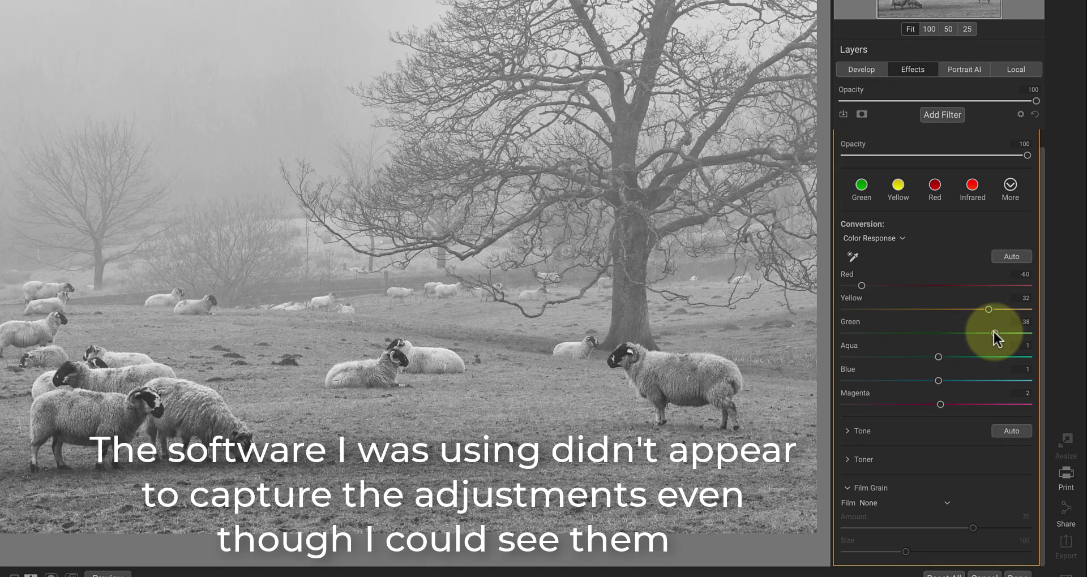
drag(990, 332, 983, 334)
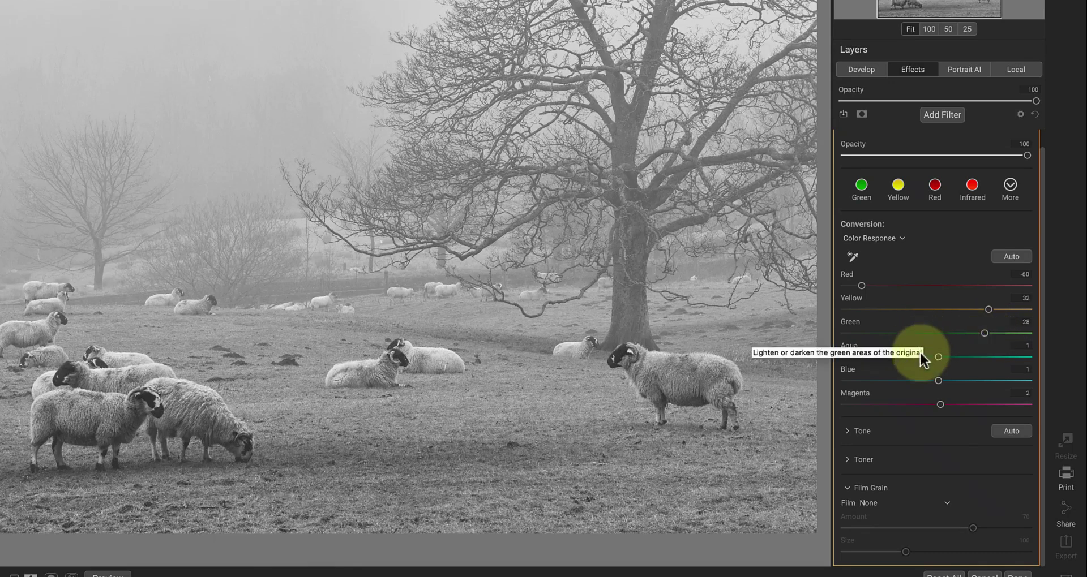
drag(937, 381, 887, 383)
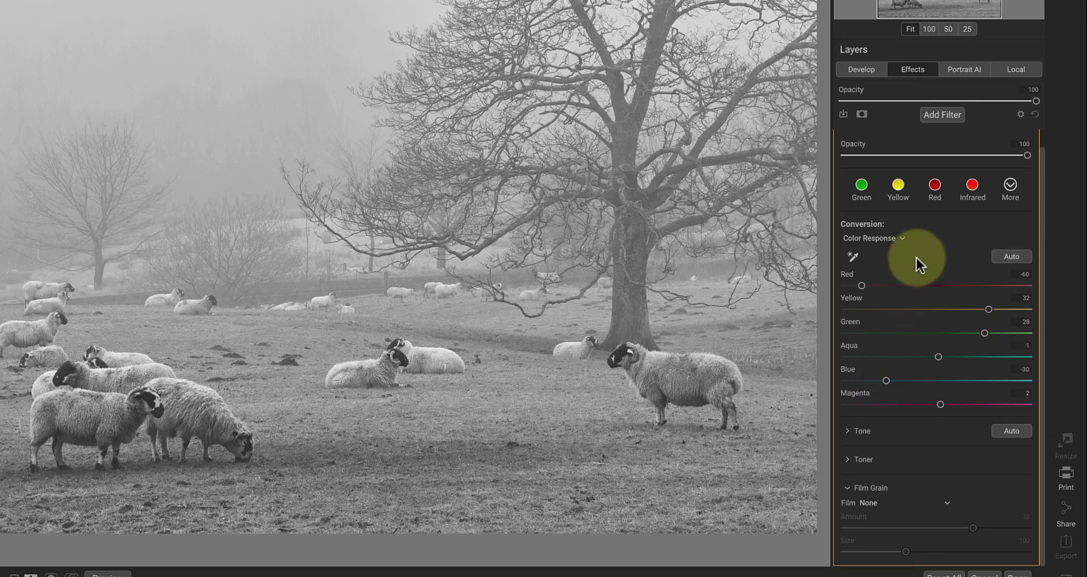
Step: Compare the photo with and without the Black & White filter, leaving the filter enabled
scroll(916, 257, up, 1)
click(844, 140)
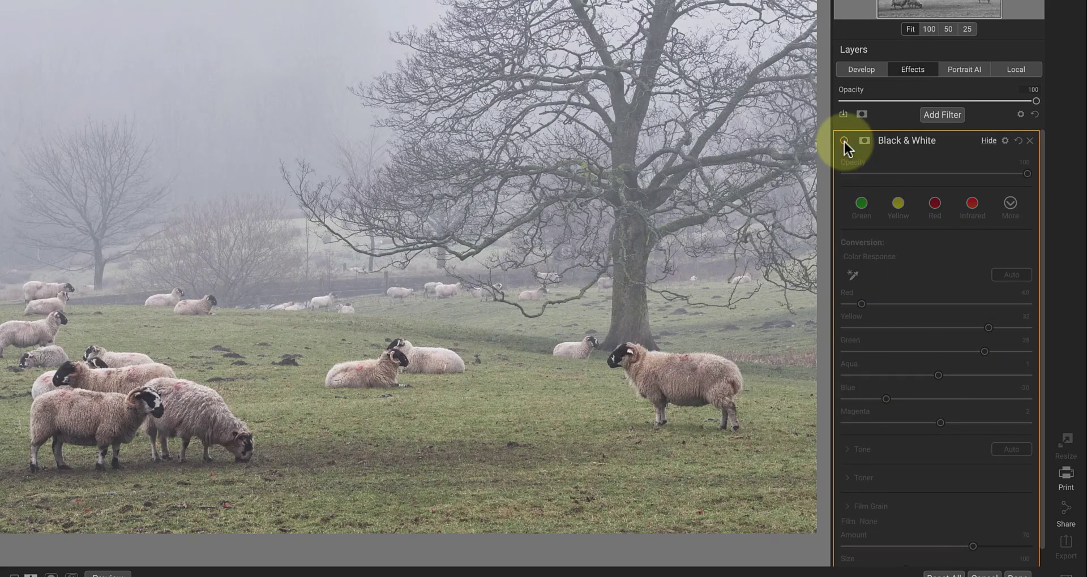
click(844, 142)
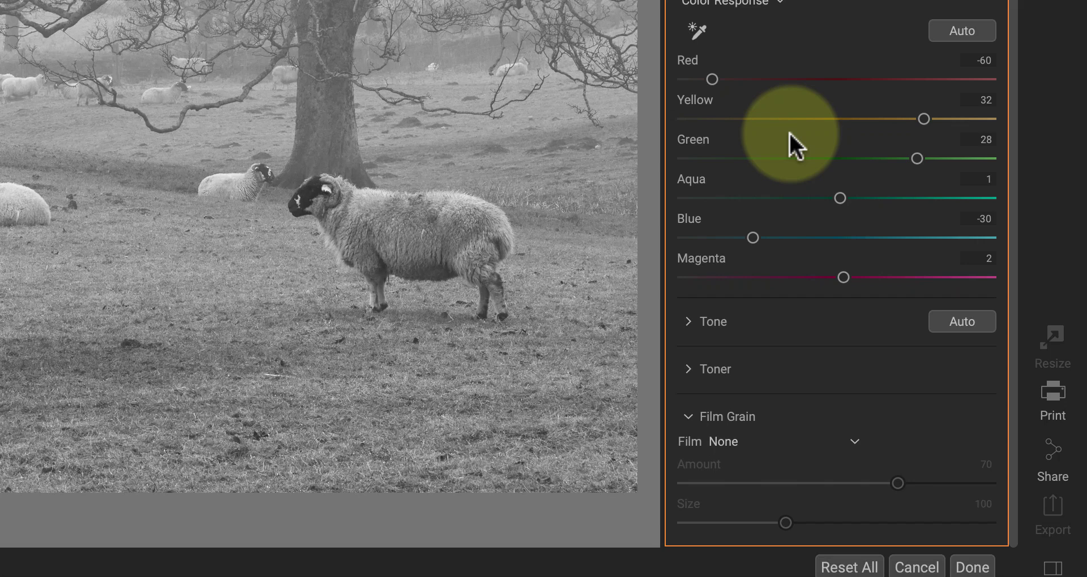
Step: Apply the Ilford HP5 400 film grain to the Black & White filter
click(853, 439)
scroll(827, 416, down, 1)
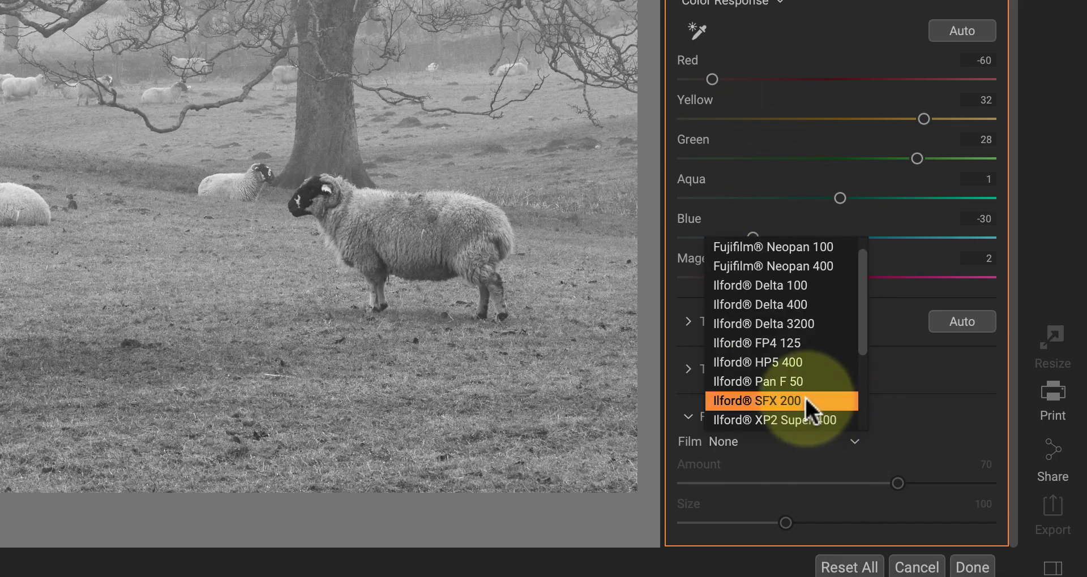
click(791, 363)
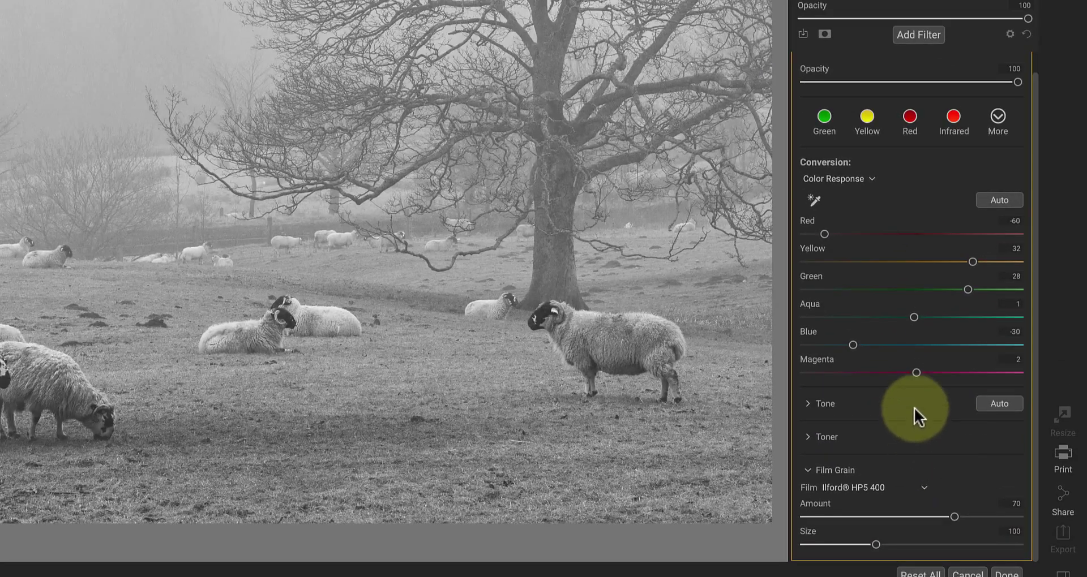
Step: Add a Tone Enhancer filter on top of the Black & White filter
click(911, 34)
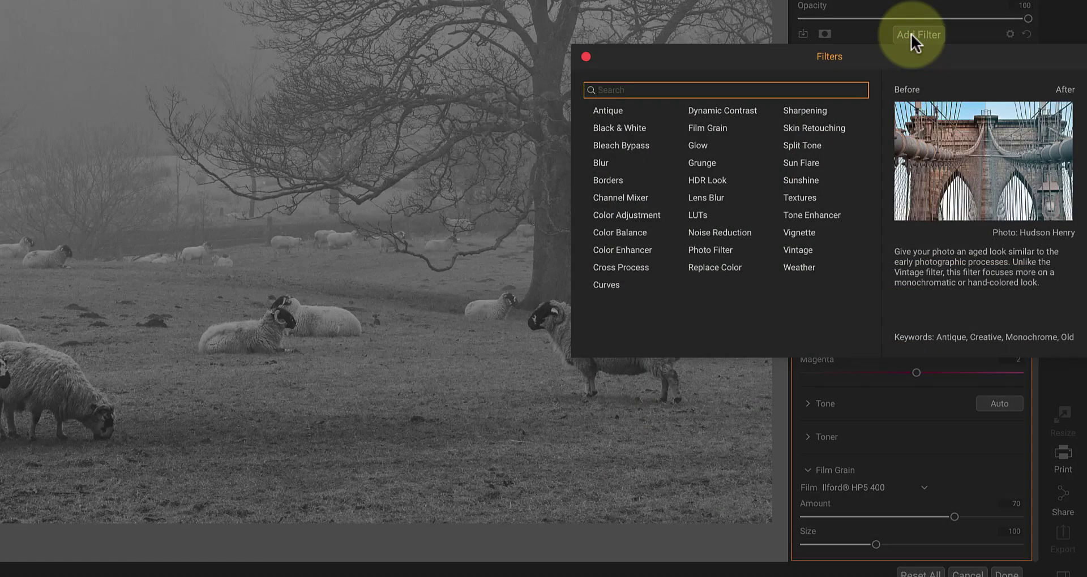
click(824, 214)
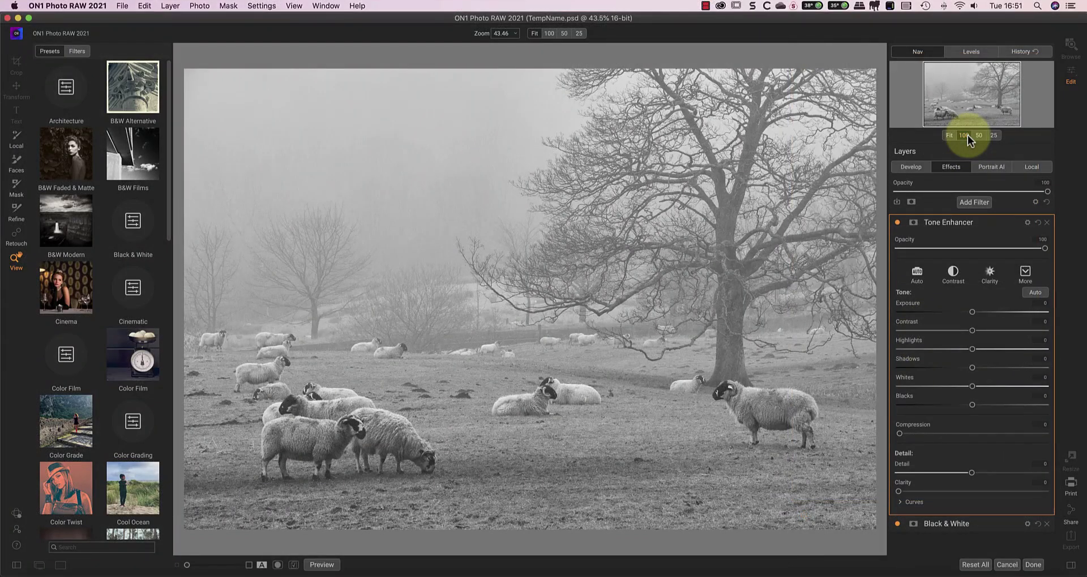
Step: Set the Tone Enhancer to Contrast 9, Highlights -7, Shadows 3, Whites -16, Blacks -5, Compression 8, Detail 12 and Clarity 16
click(968, 135)
drag(973, 90, 943, 114)
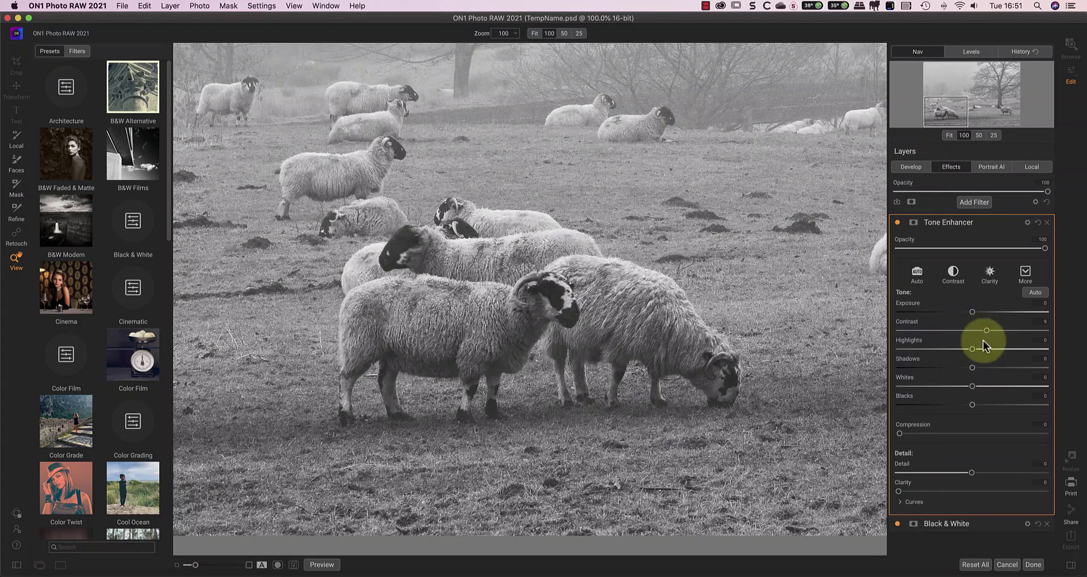
drag(967, 386, 944, 387)
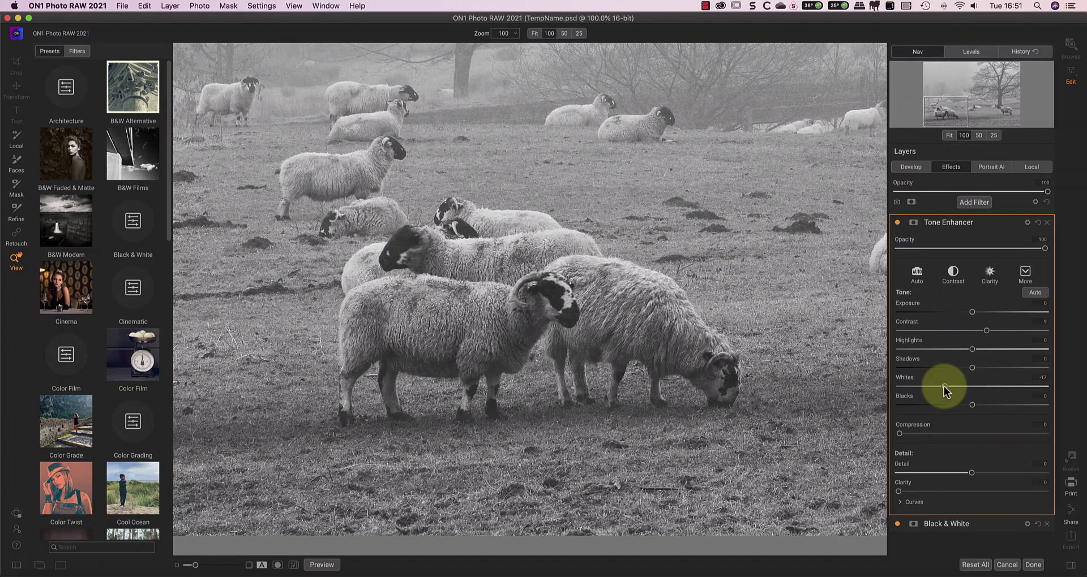
drag(970, 349, 961, 349)
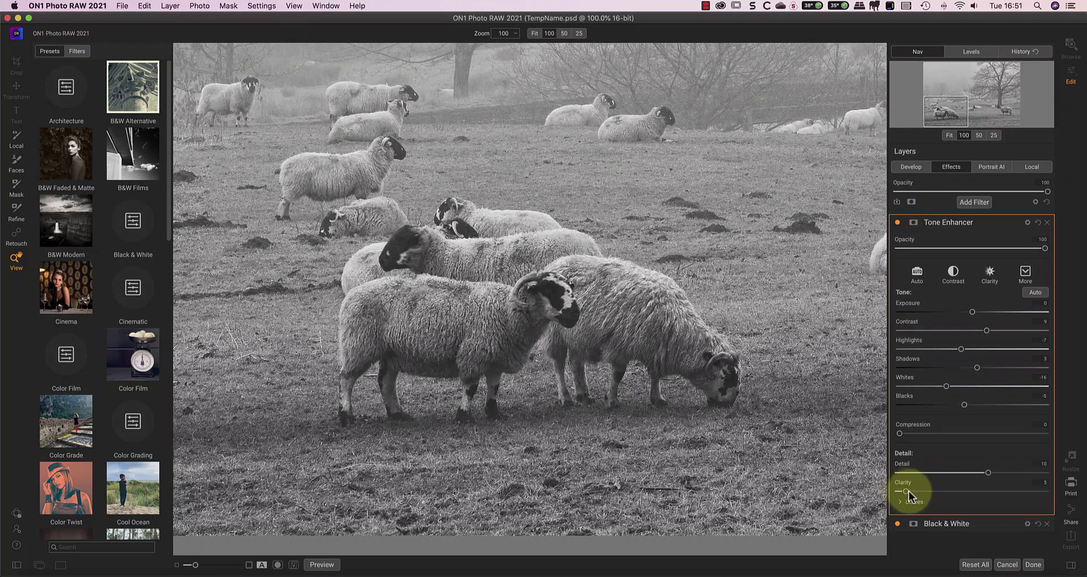
drag(925, 492, 922, 492)
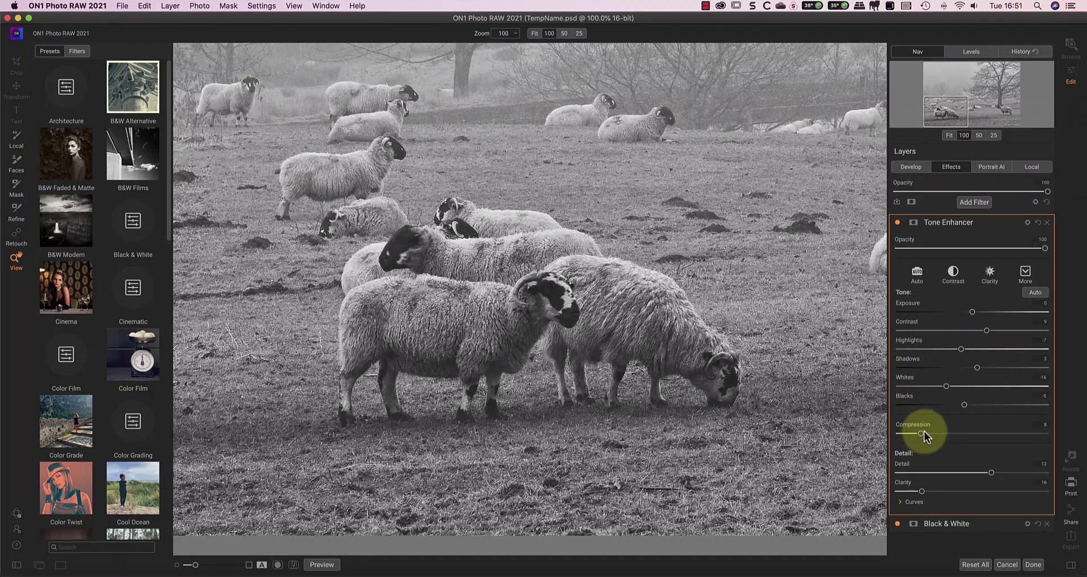
click(948, 134)
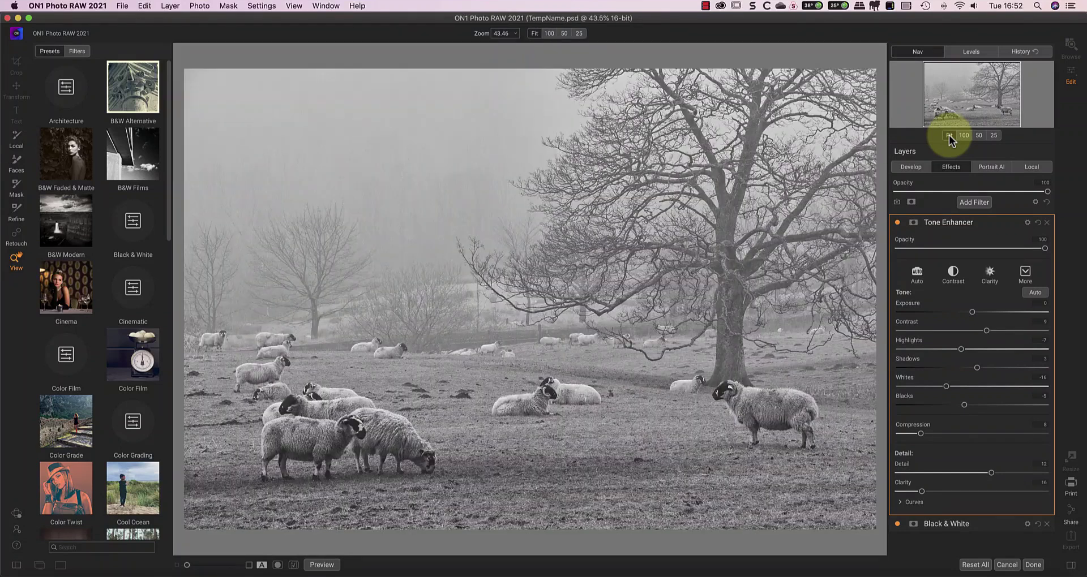
Step: Invert the Tone Enhancer mask to hide the effect and set the masking brush to Paint In, size 600, feather 50
click(913, 224)
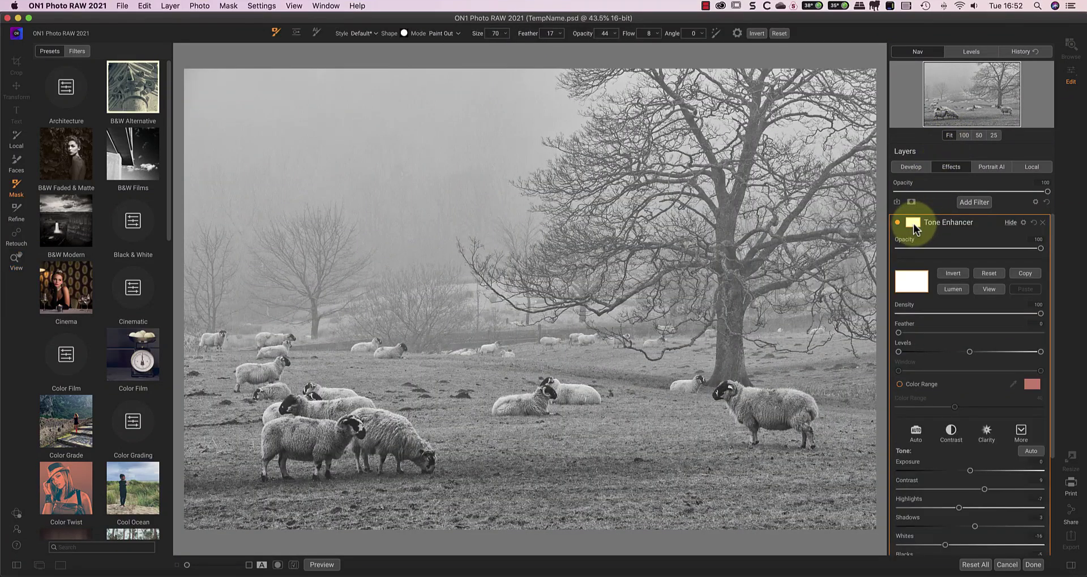
click(954, 274)
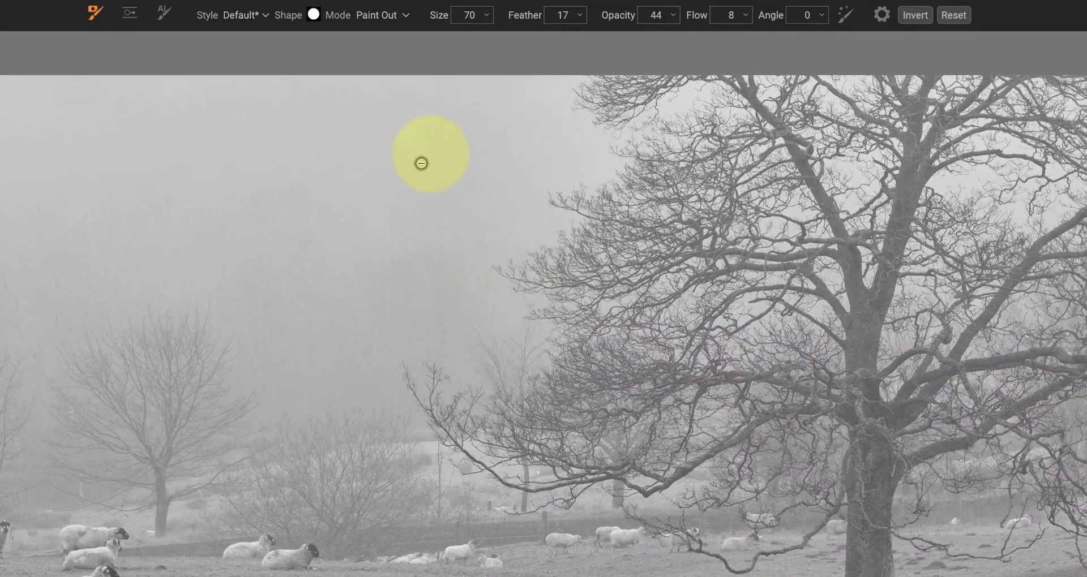
click(401, 14)
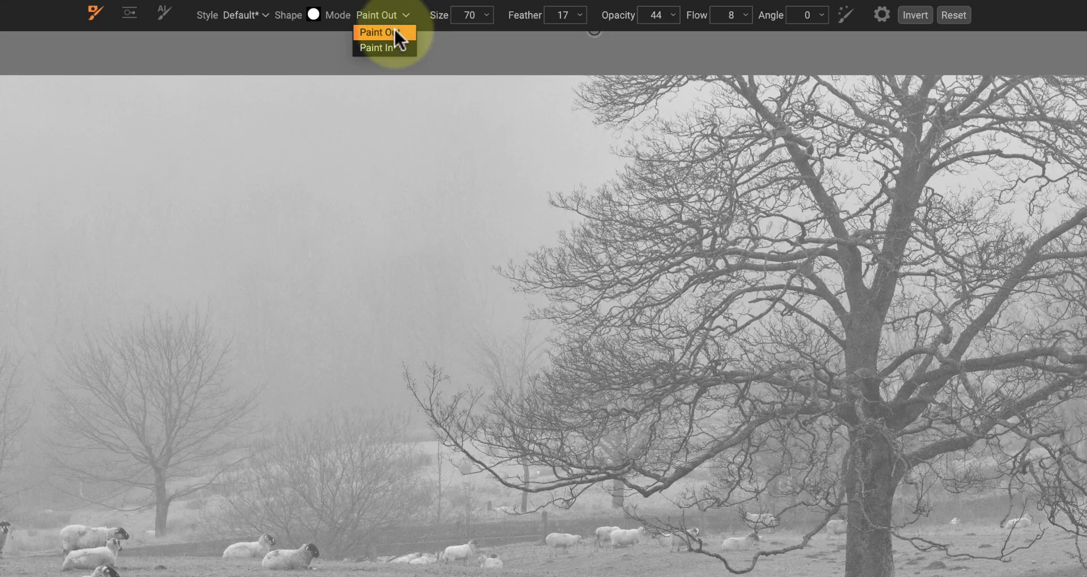
click(391, 47)
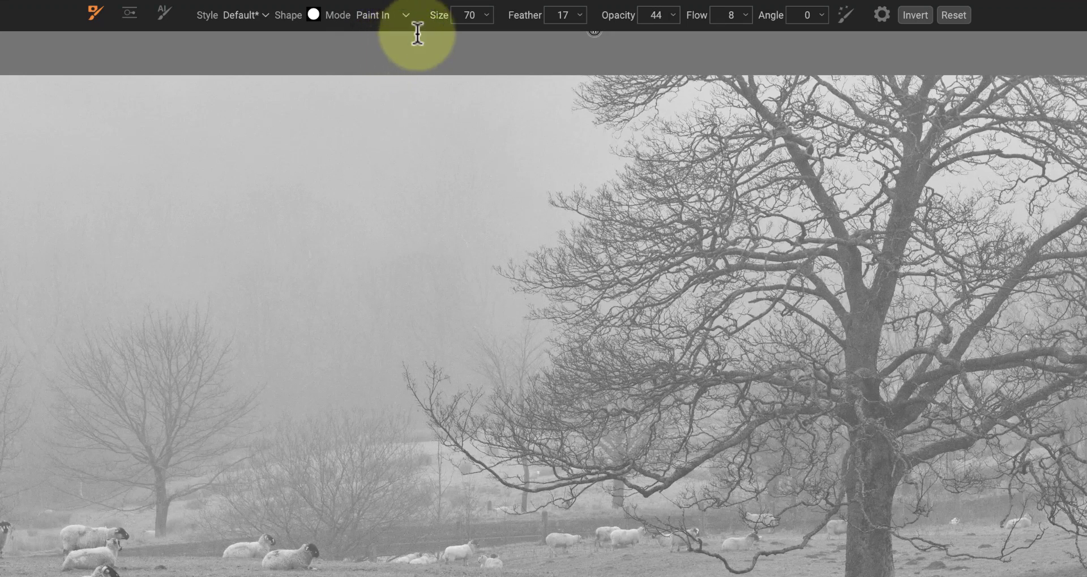
click(580, 14)
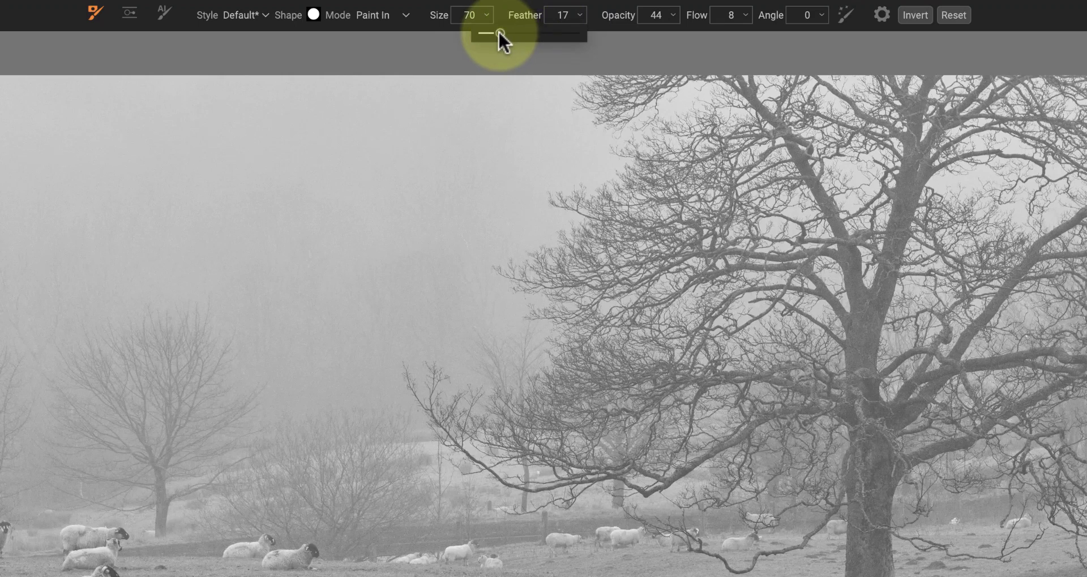
drag(524, 32, 526, 32)
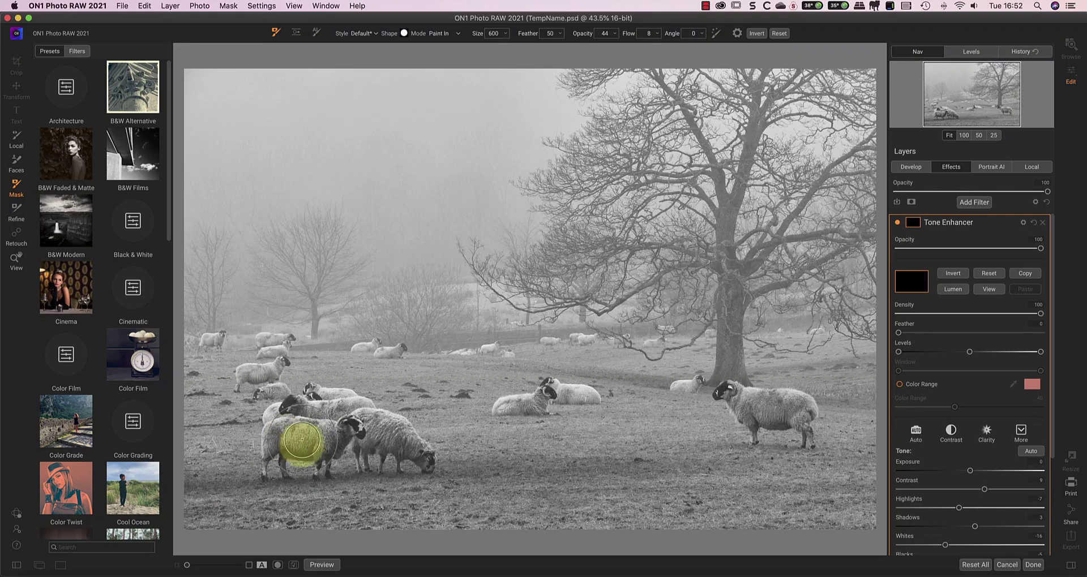
Step: Paint the Tone Enhancer effect in over the foreground group of sheep, the standing sheep by the tree and the resting pair
mouse_move(383, 435)
mouse_down()
mouse_move(428, 464)
mouse_move(385, 436)
mouse_up()
mouse_move(730, 390)
mouse_down()
mouse_move(815, 420)
mouse_move(748, 417)
mouse_move(777, 420)
mouse_move(711, 389)
mouse_move(776, 407)
mouse_move(740, 409)
mouse_move(798, 410)
mouse_up()
mouse_move(539, 402)
mouse_down()
mouse_move(507, 407)
mouse_move(555, 387)
mouse_move(589, 393)
mouse_move(521, 405)
mouse_move(567, 396)
mouse_up()
Step: Check the painted areas in the black-and-white view of the Tone Enhancer mask, and return to the photo
click(955, 288)
click(995, 290)
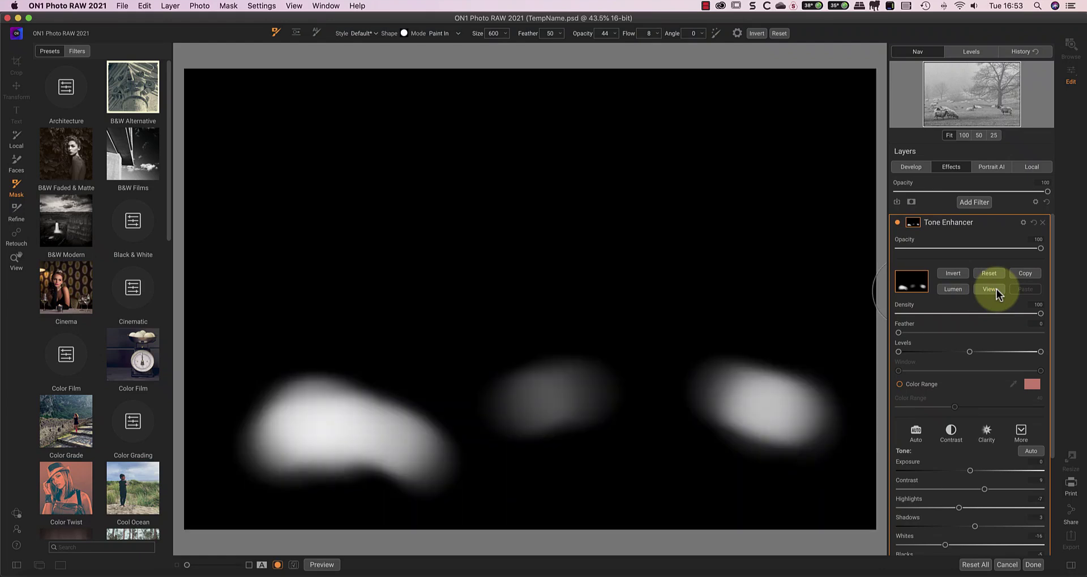
click(996, 290)
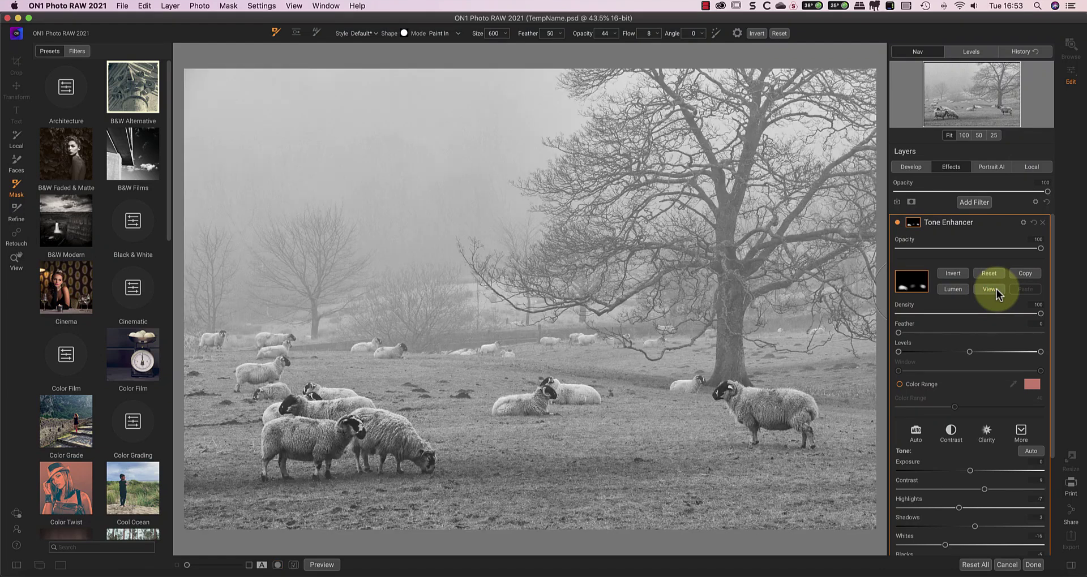
Step: Strengthen the Tone Enhancer mask over the resting, standing and foreground sheep using a size 300 brush
click(969, 135)
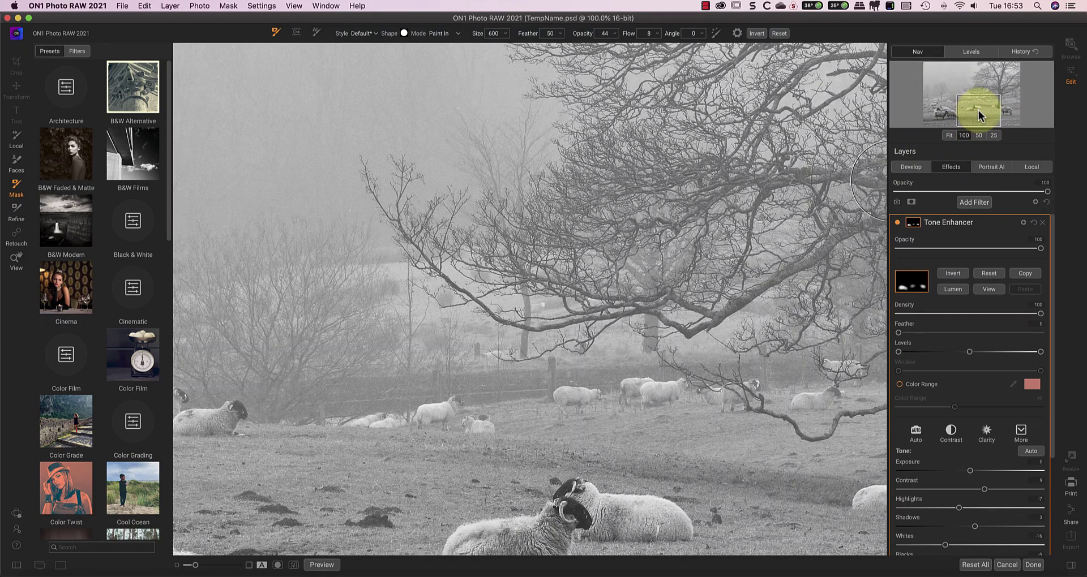
click(976, 109)
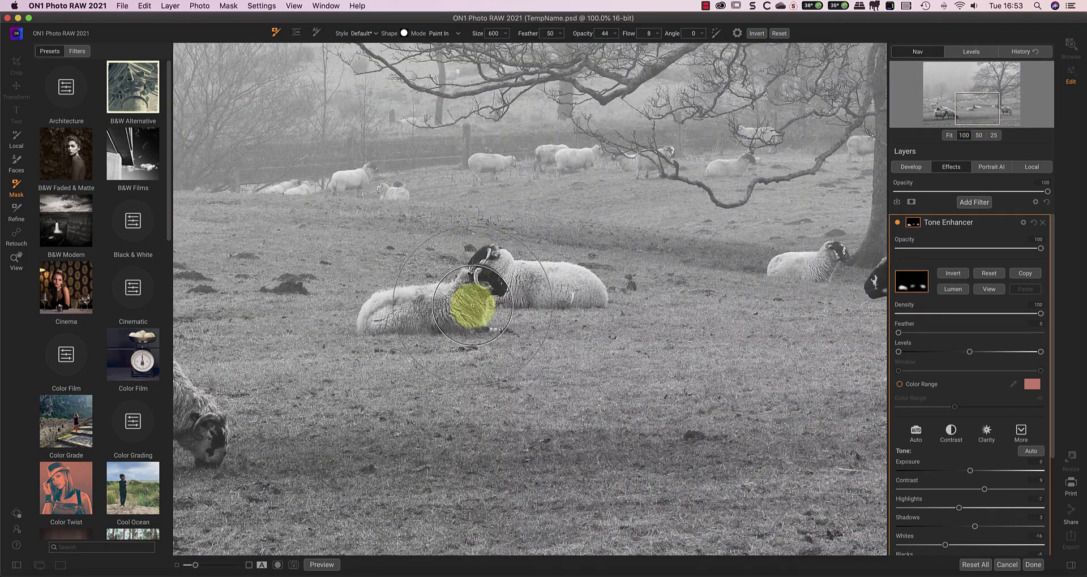
key(bracketleft)
mouse_move(472, 305)
mouse_down()
mouse_move(387, 310)
mouse_move(488, 270)
mouse_move(510, 284)
mouse_up()
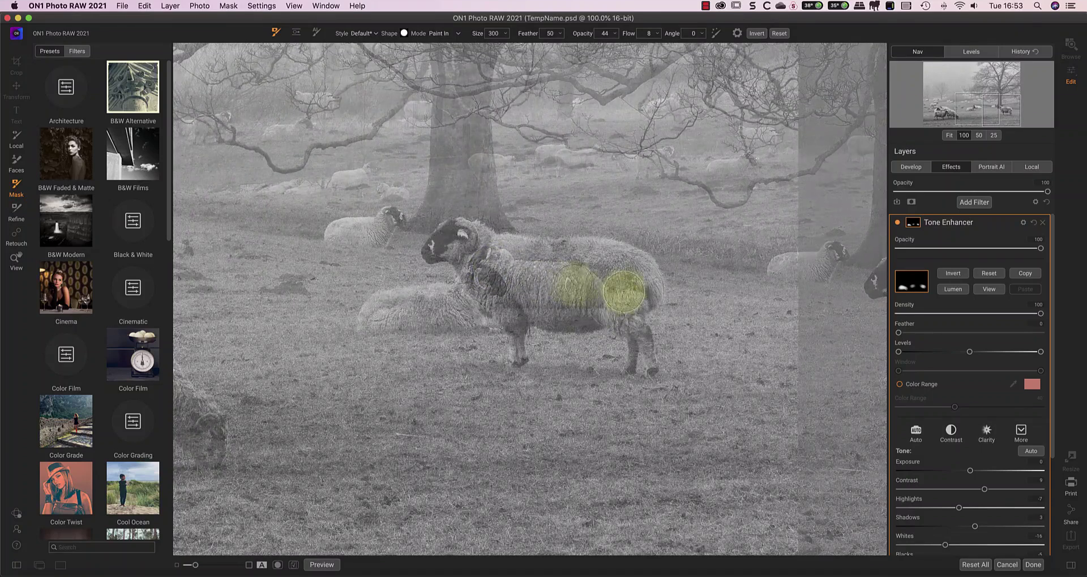
mouse_move(592, 292)
mouse_down()
mouse_move(541, 265)
mouse_move(441, 245)
mouse_move(475, 243)
mouse_move(512, 284)
mouse_move(629, 288)
mouse_up()
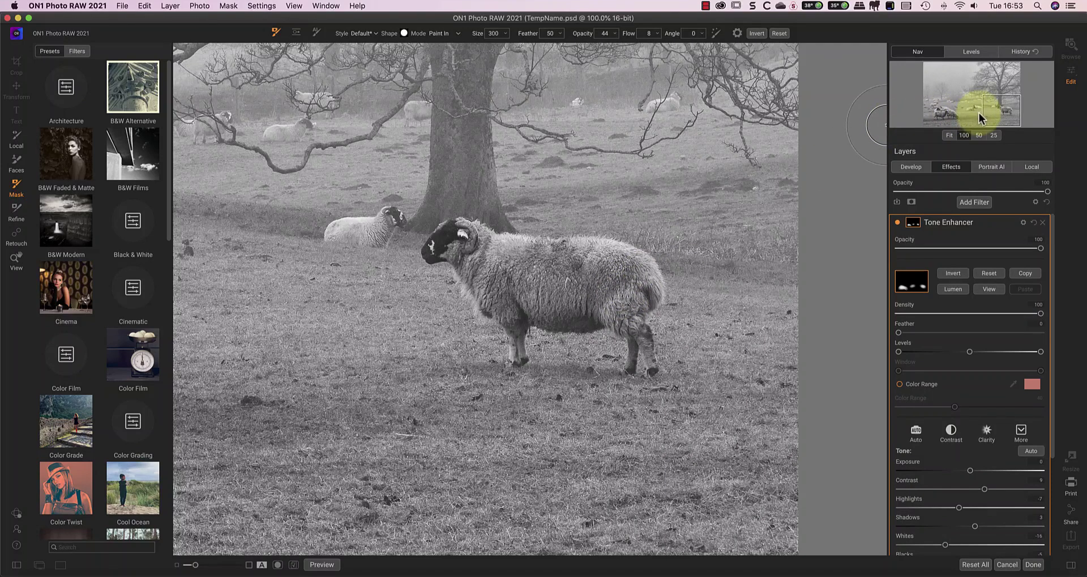
drag(960, 117, 948, 113)
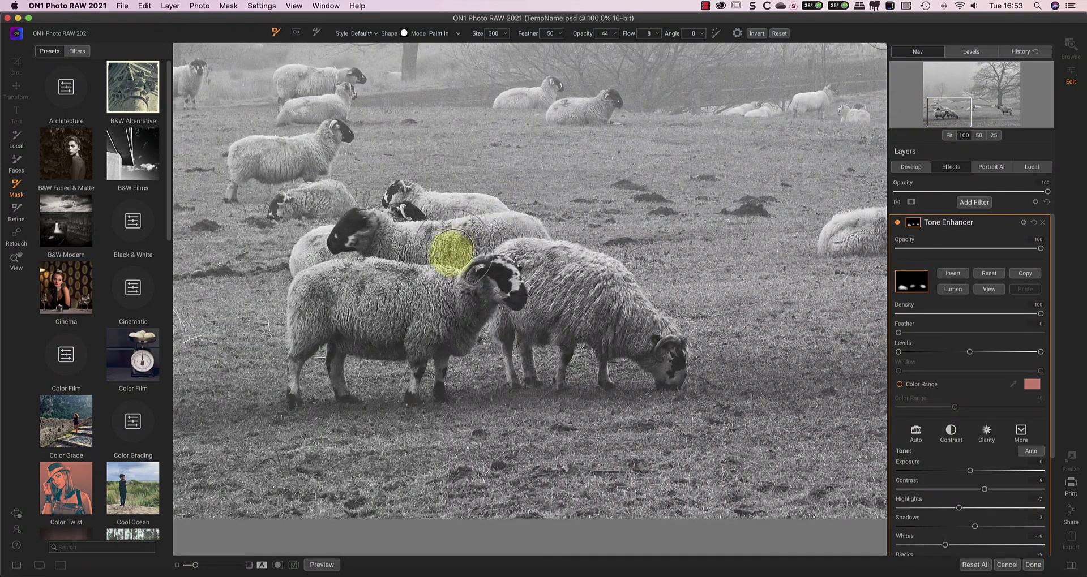
mouse_move(468, 285)
mouse_down()
mouse_move(495, 273)
mouse_move(491, 261)
mouse_move(538, 263)
mouse_move(660, 359)
mouse_up()
mouse_move(310, 310)
mouse_down()
mouse_move(389, 286)
mouse_move(454, 305)
mouse_move(504, 279)
mouse_up()
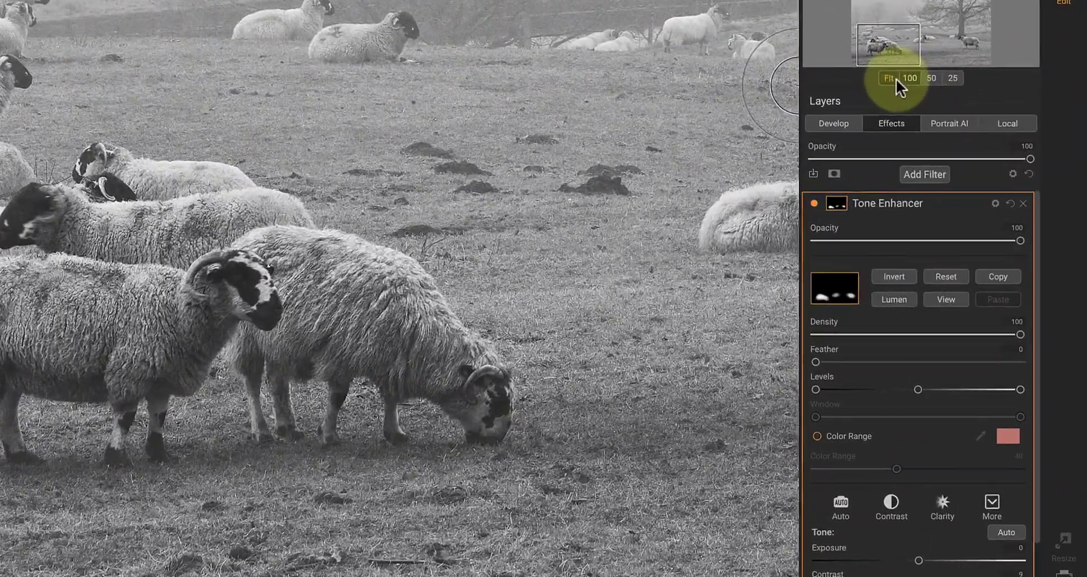
Step: Add a Glow filter with Amount 77 and Halo 23, preview its blend modes and keep Softlight
click(895, 78)
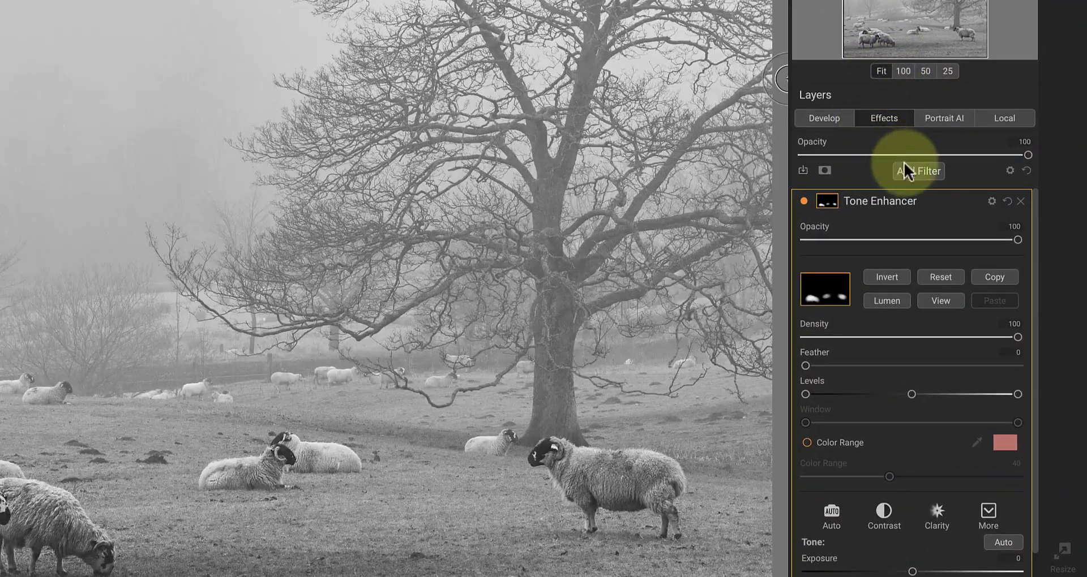
click(917, 172)
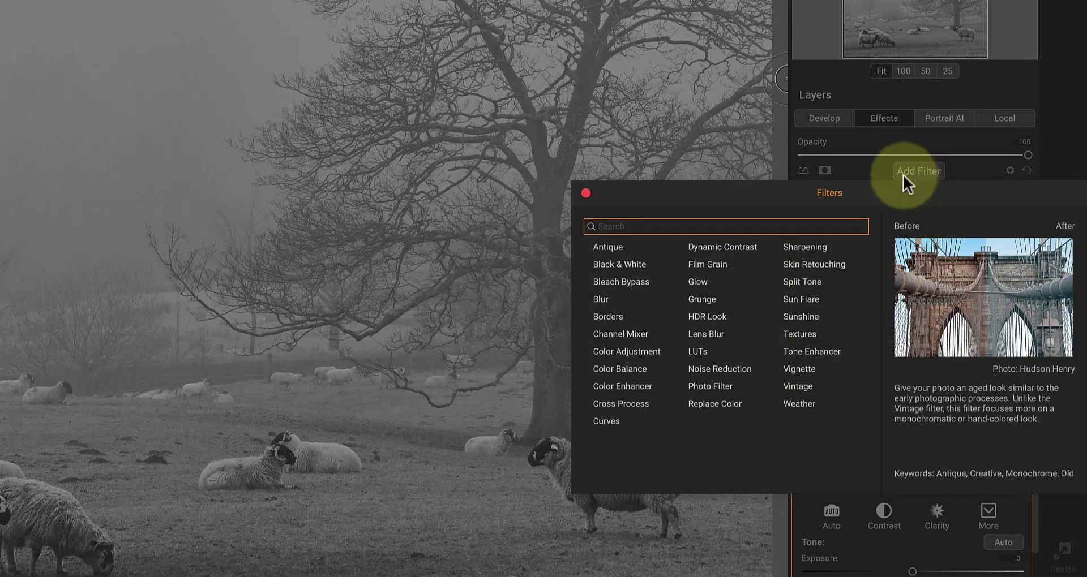
click(701, 281)
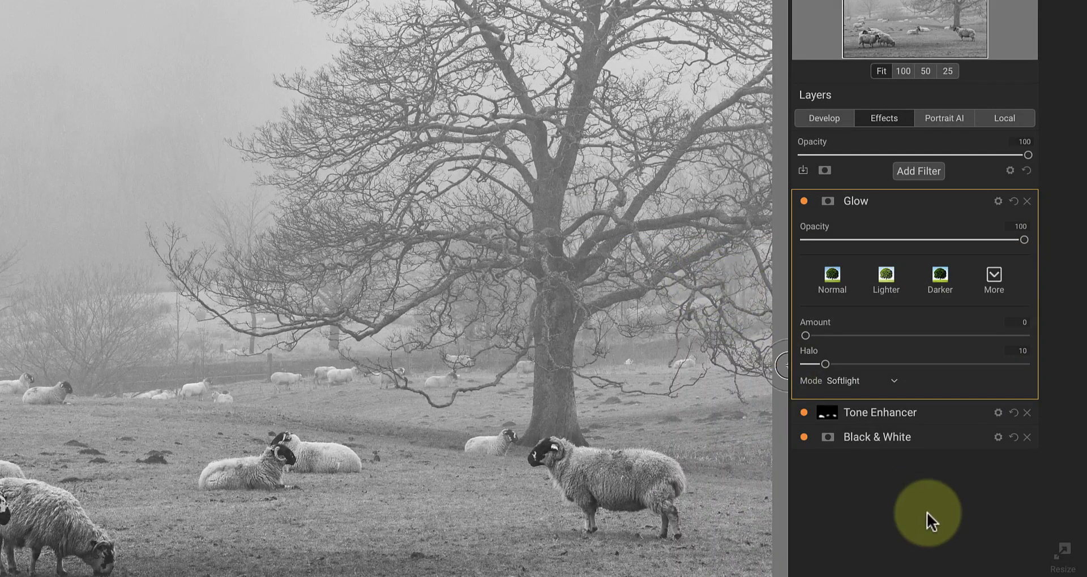
drag(805, 335, 972, 336)
drag(826, 364, 850, 368)
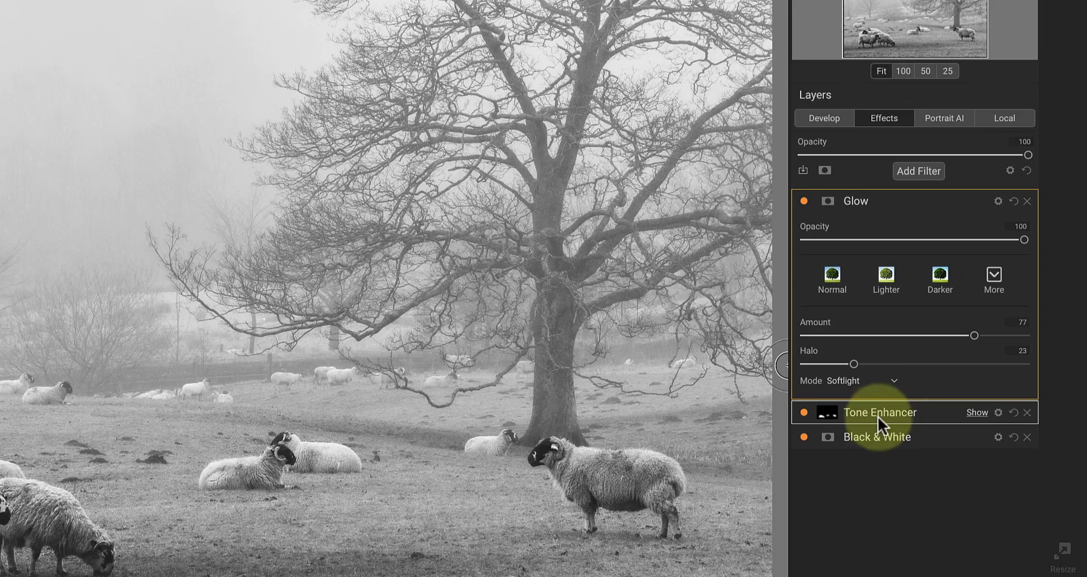
click(863, 382)
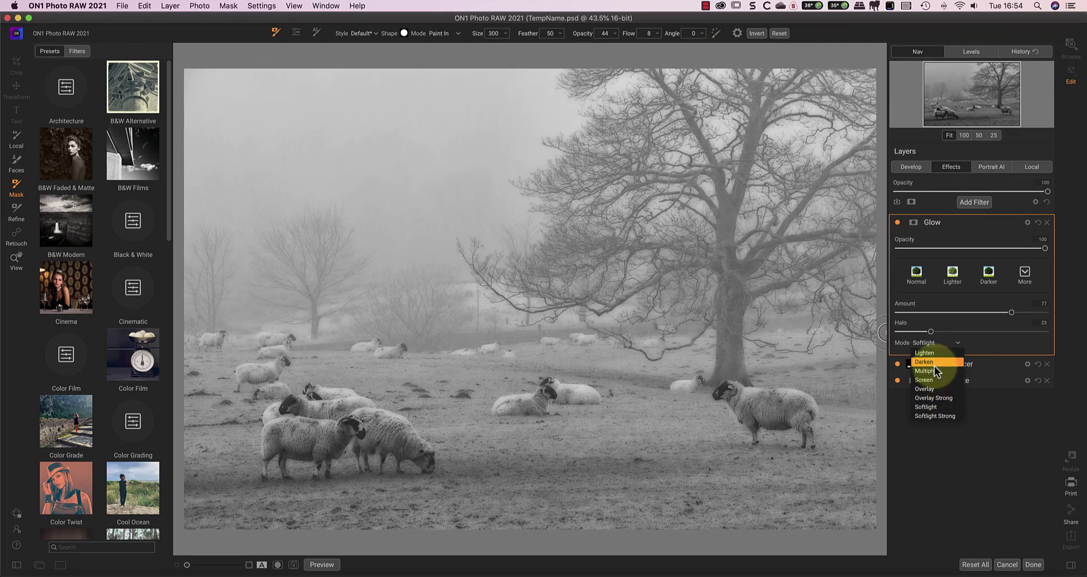
click(935, 408)
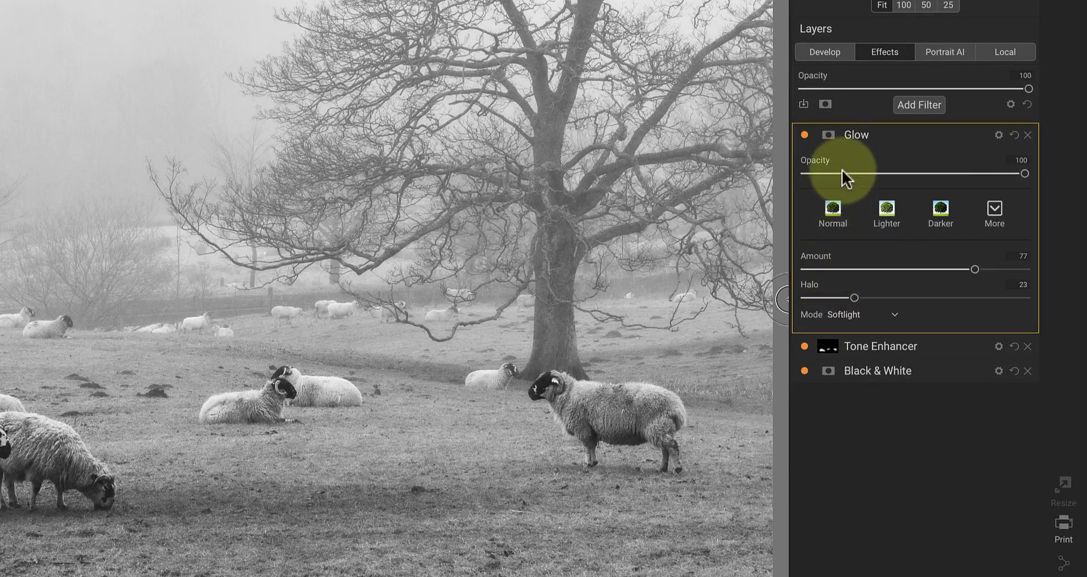
Step: Give the Glow filter a luminosity mask with a narrowed Window and lighter Levels midtones, and compare with the filter off and on
click(827, 135)
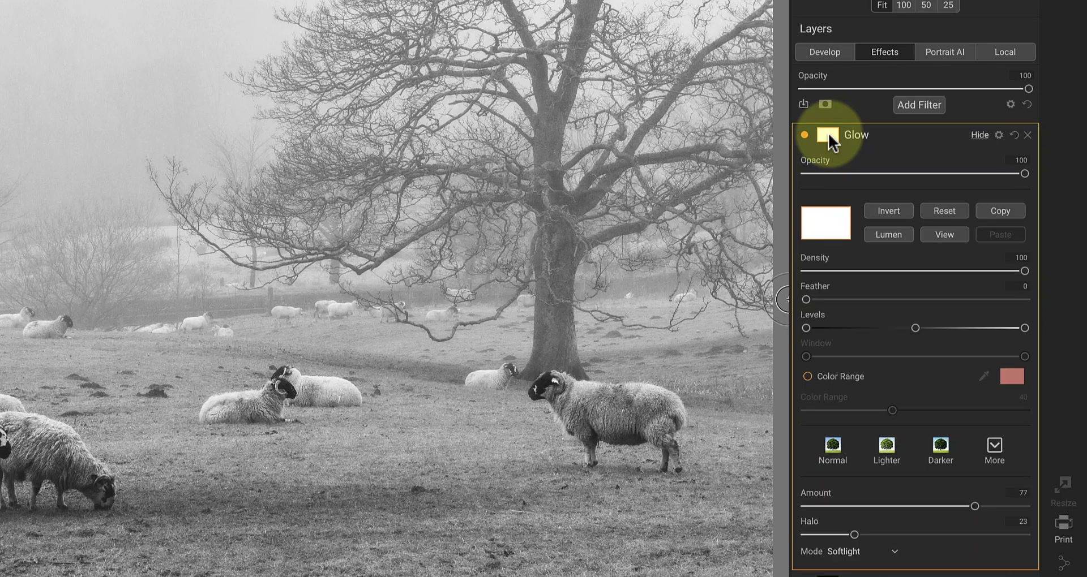
click(895, 236)
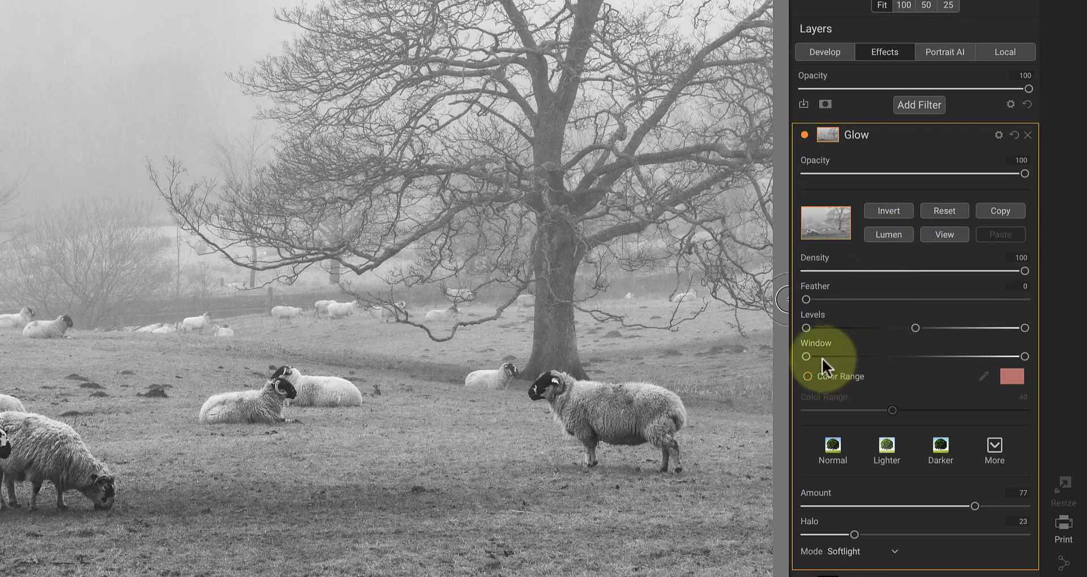
drag(807, 358, 842, 357)
drag(1025, 356, 999, 356)
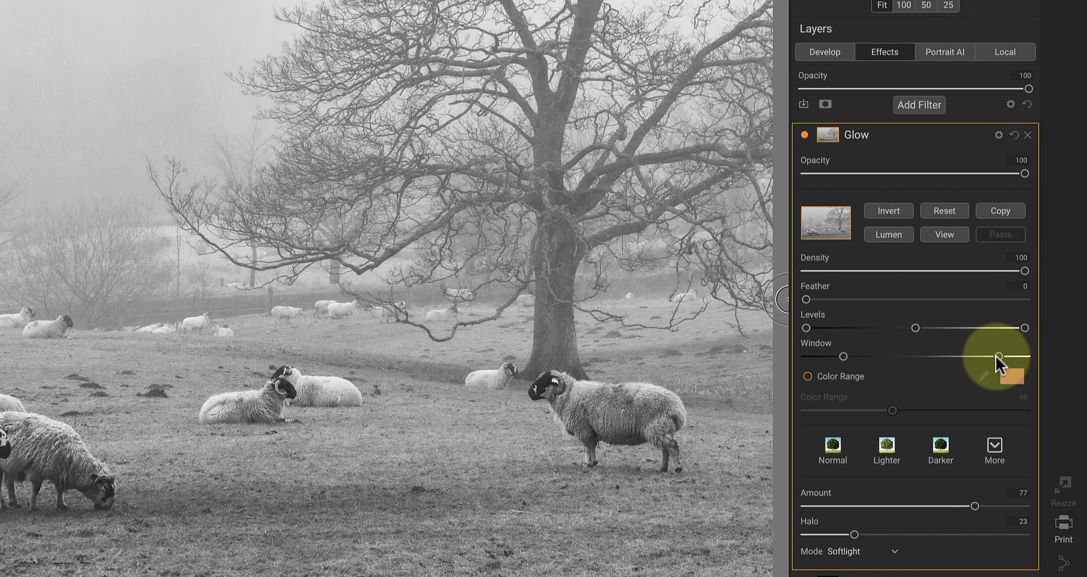
drag(918, 329, 888, 330)
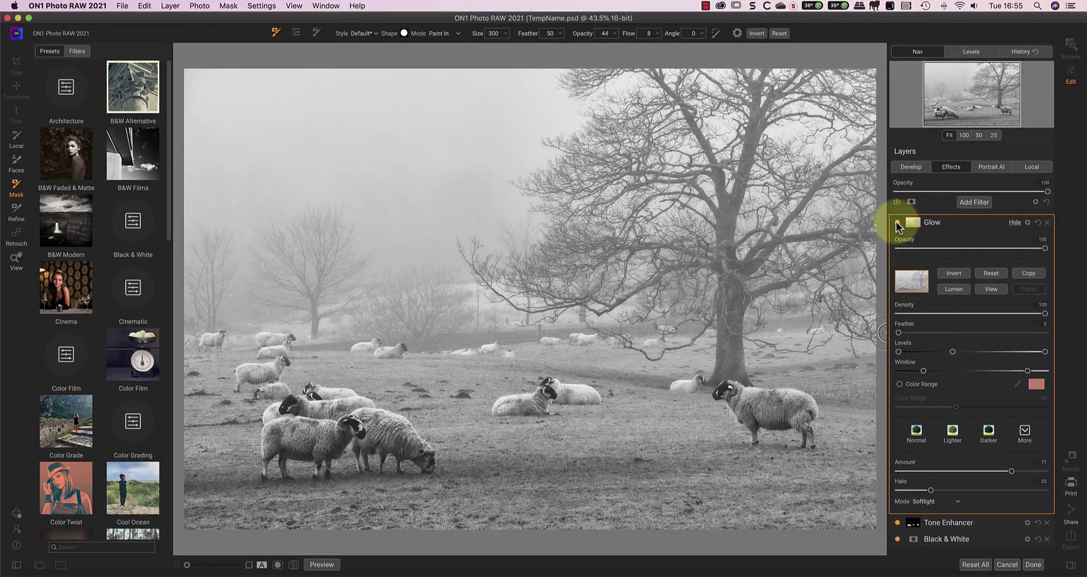
click(857, 184)
click(896, 221)
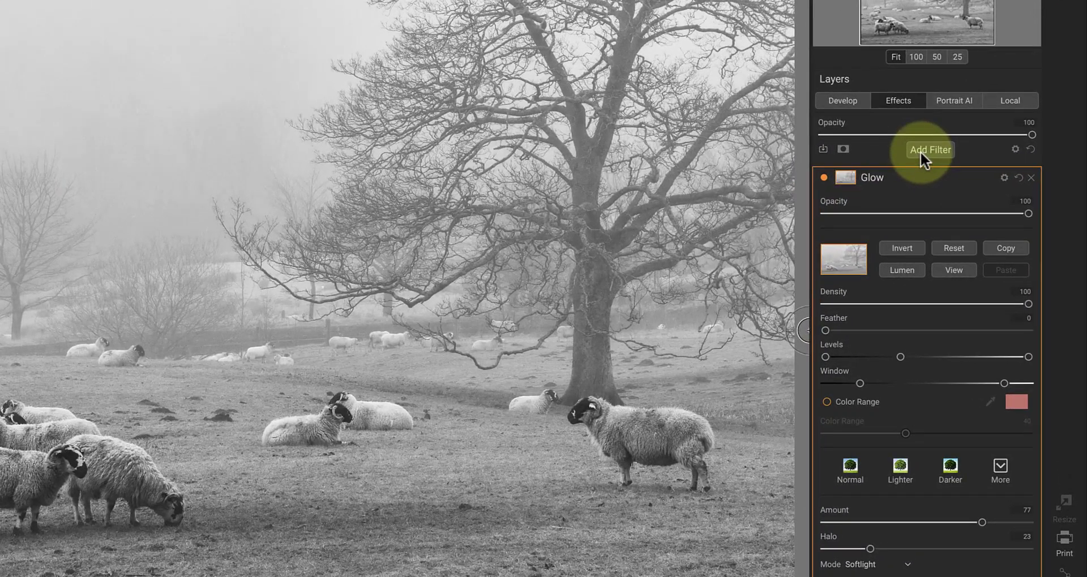
Step: Add a Weather filter above the Glow filter and apply its Foghorn preset
click(968, 204)
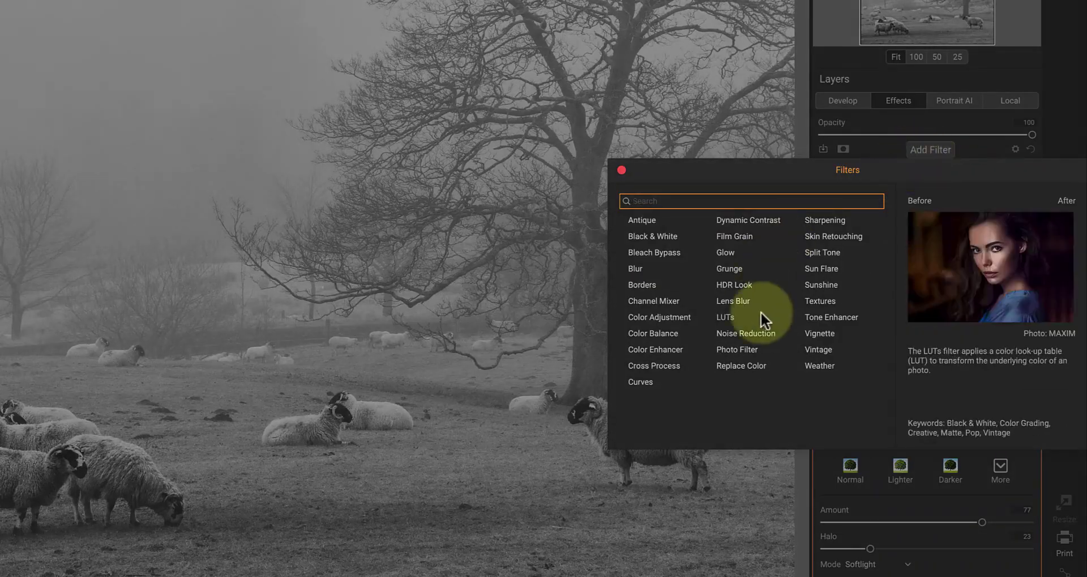
click(819, 367)
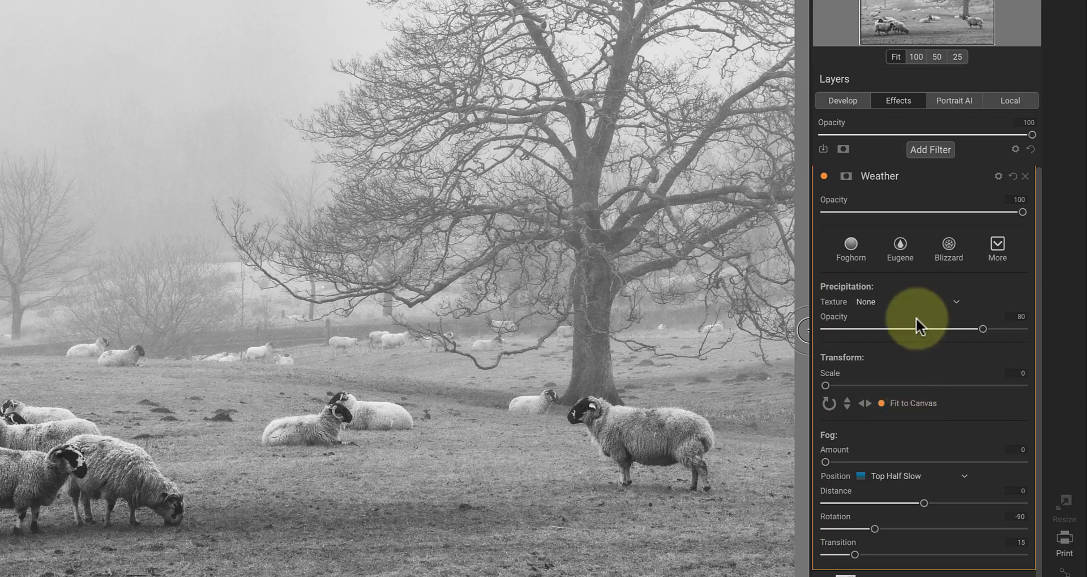
click(856, 244)
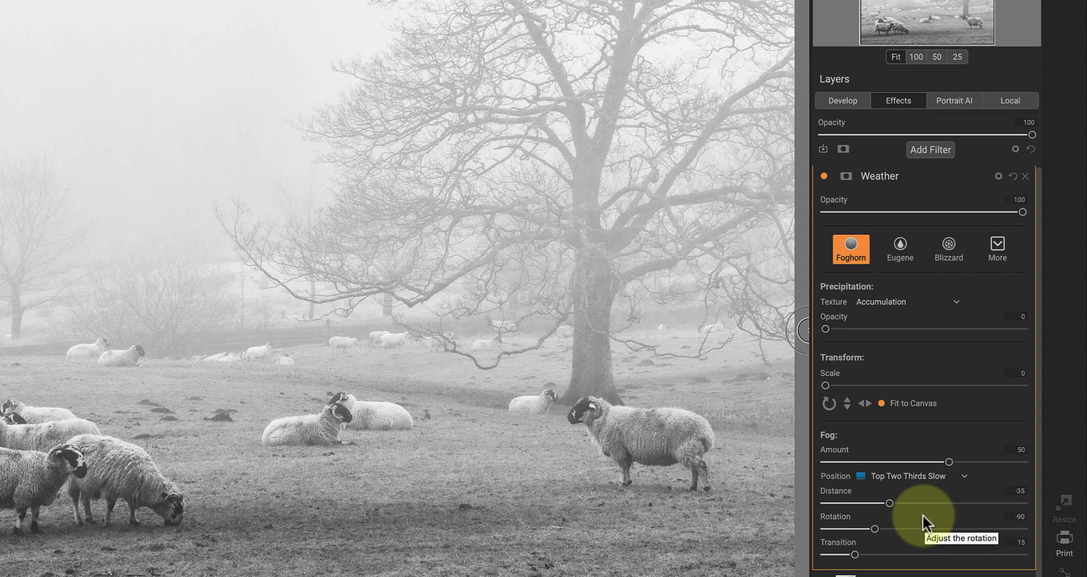
Step: Adjust the Weather filter's fog to Amount 40, Distance -29 and Transition 12
drag(854, 555, 807, 563)
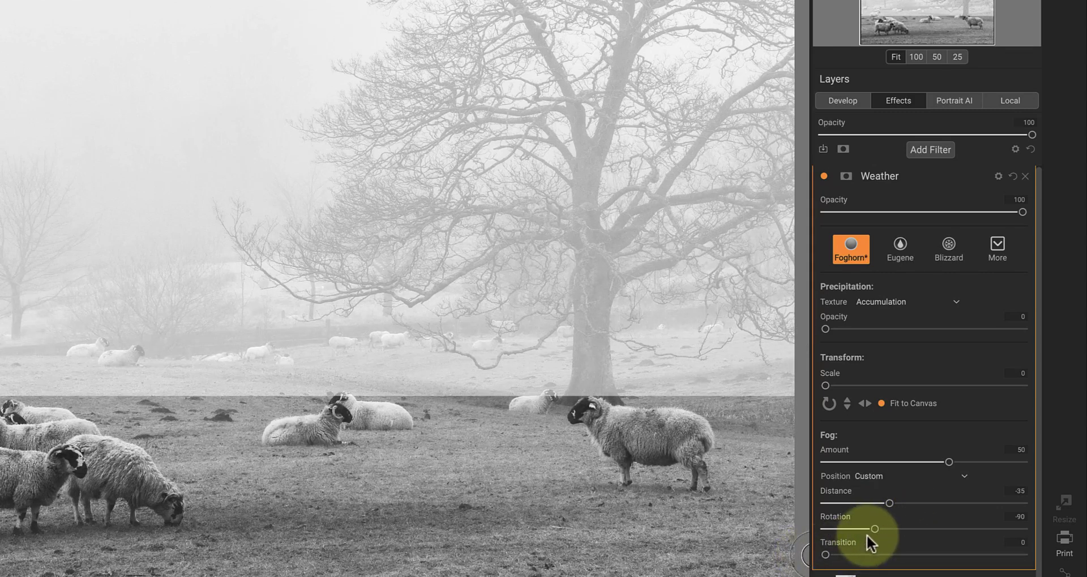
drag(896, 501, 895, 502)
drag(896, 502, 893, 502)
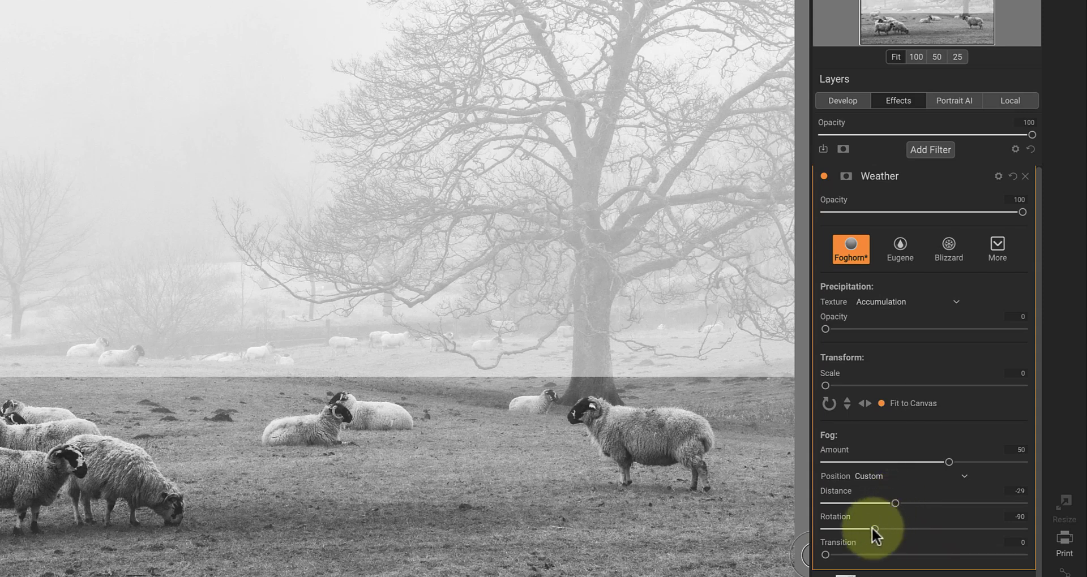
drag(825, 556, 850, 558)
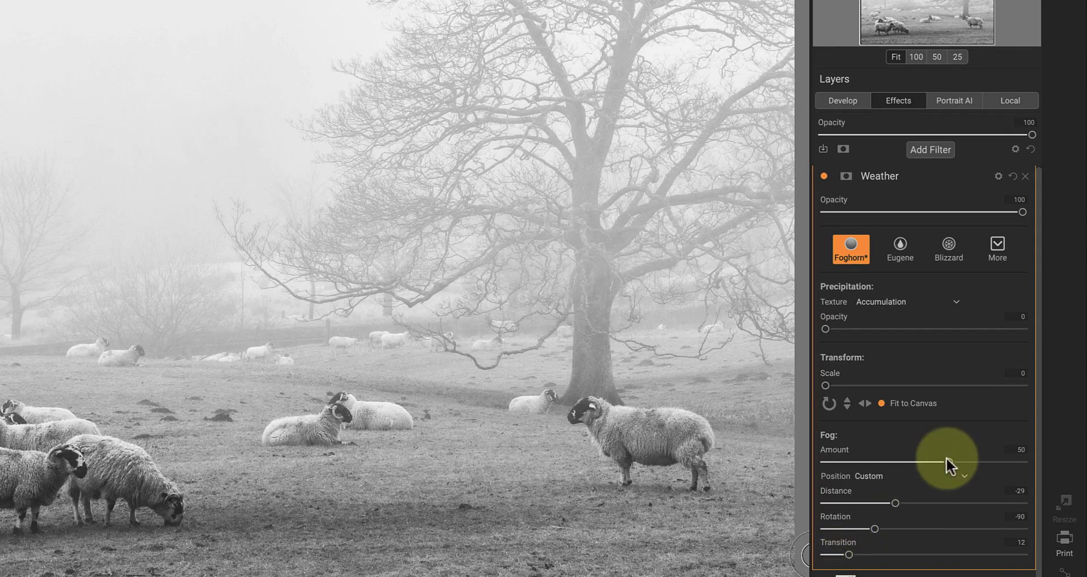
drag(946, 461, 921, 465)
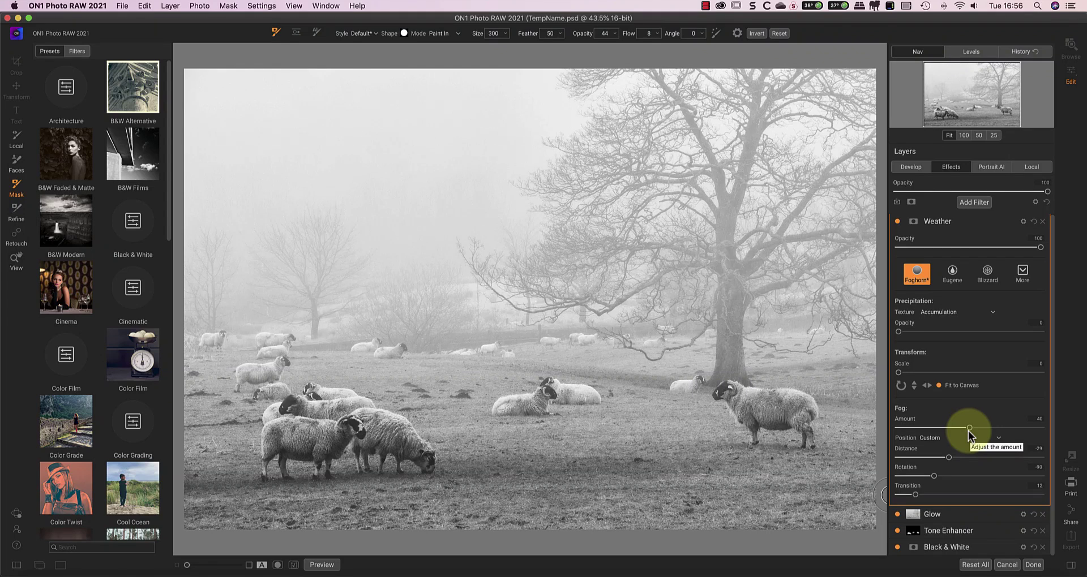
Step: Open the Weather filter's mask and set the masking brush to Paint Out with Feather 13
scroll(963, 314, up, 1)
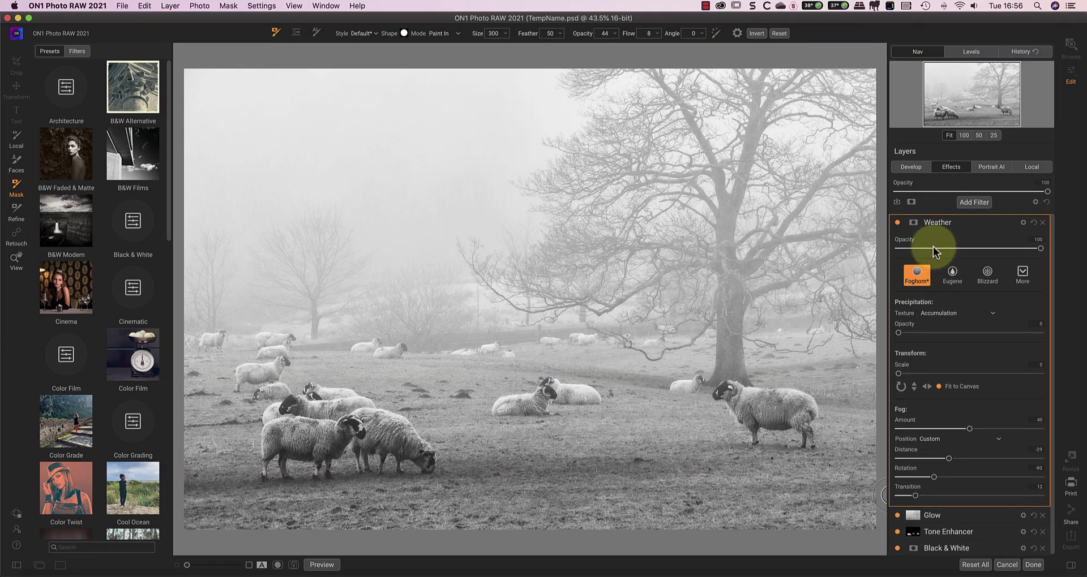
click(913, 223)
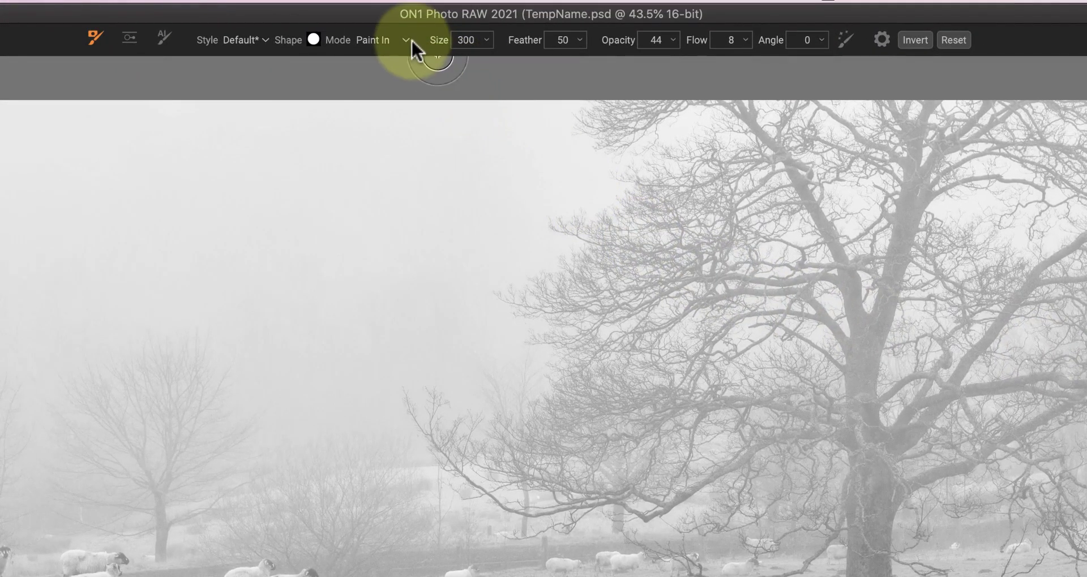
click(408, 40)
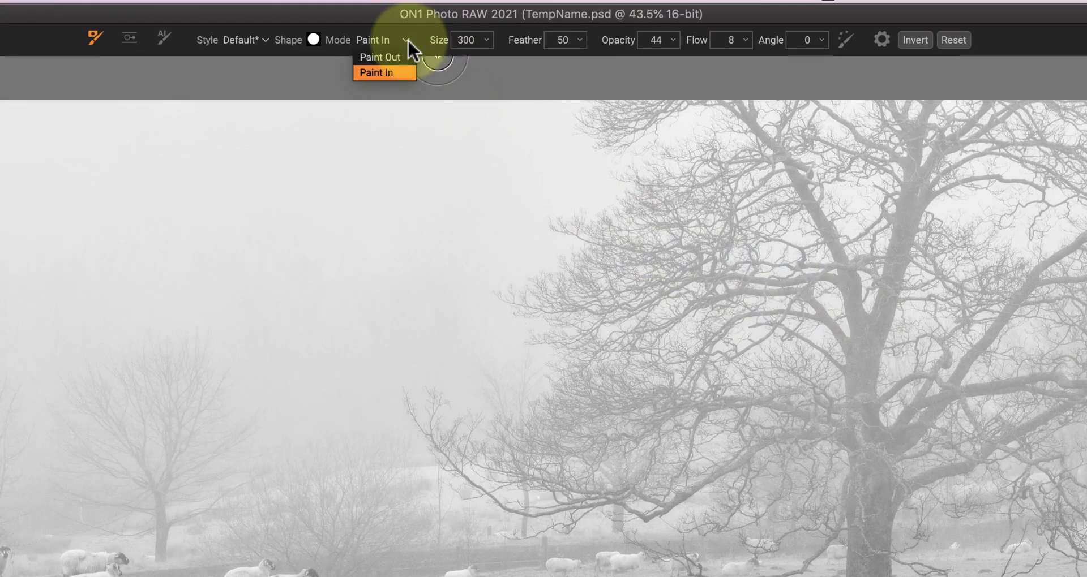
click(395, 56)
click(580, 40)
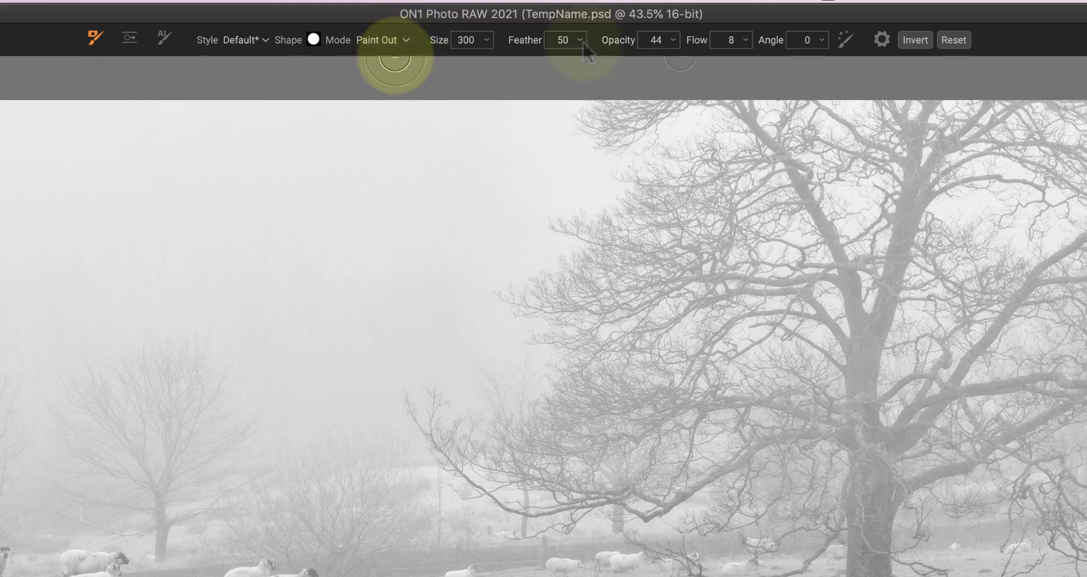
drag(529, 57, 493, 58)
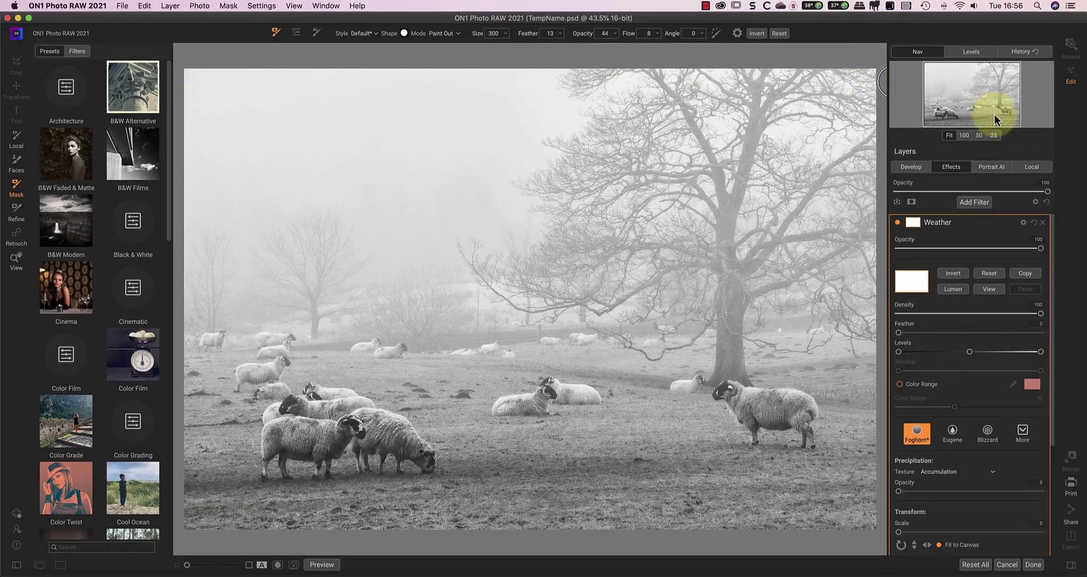
Step: Paint the fog off the foreground sheep group and the standing sheep by the tree with the size 300 brush
click(962, 134)
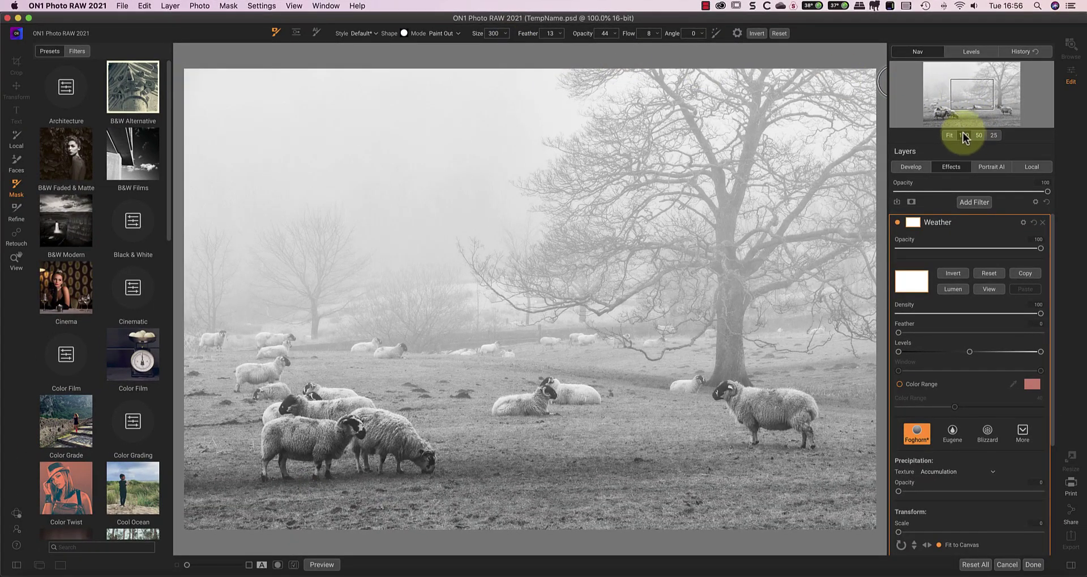
drag(961, 97, 945, 111)
mouse_move(345, 329)
mouse_down()
mouse_move(389, 333)
mouse_move(480, 349)
mouse_move(416, 352)
mouse_move(529, 342)
mouse_move(442, 356)
mouse_move(547, 304)
mouse_move(382, 300)
mouse_move(492, 315)
mouse_move(504, 307)
mouse_move(412, 291)
mouse_move(500, 311)
mouse_move(551, 295)
mouse_move(575, 323)
mouse_move(662, 366)
mouse_move(686, 401)
mouse_move(622, 371)
mouse_move(598, 370)
mouse_move(593, 393)
mouse_move(560, 355)
mouse_move(547, 378)
mouse_move(448, 375)
mouse_move(434, 393)
mouse_move(427, 378)
mouse_move(377, 359)
mouse_move(347, 369)
mouse_move(351, 348)
mouse_move(516, 346)
mouse_move(496, 355)
mouse_move(461, 340)
mouse_move(528, 327)
mouse_move(462, 310)
mouse_move(489, 302)
mouse_move(381, 283)
mouse_move(459, 270)
mouse_move(448, 270)
mouse_move(532, 285)
mouse_move(365, 311)
mouse_up()
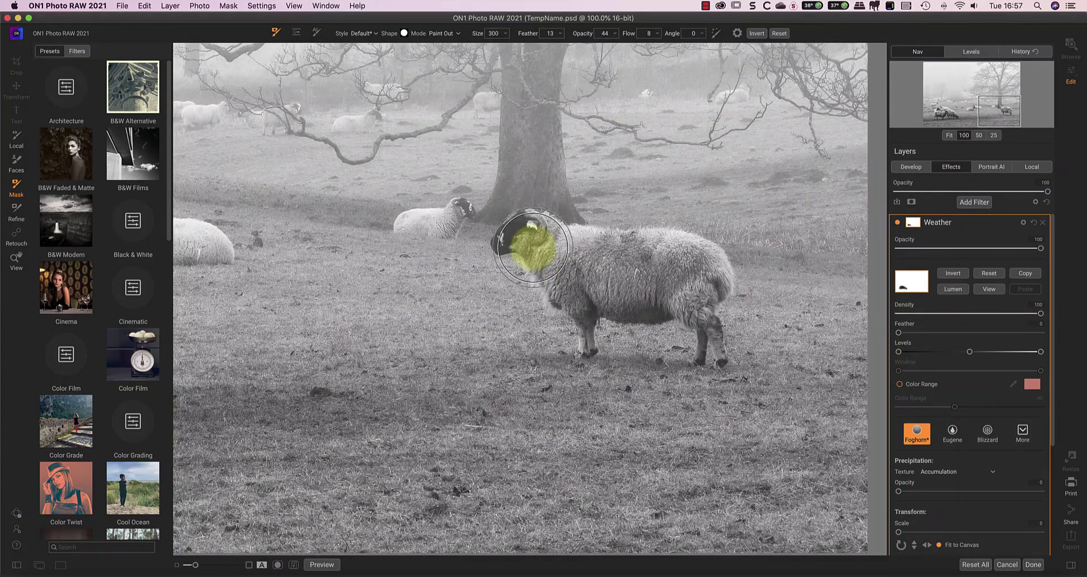
mouse_move(533, 247)
mouse_down()
mouse_move(612, 272)
mouse_move(691, 272)
mouse_move(615, 281)
mouse_move(645, 281)
mouse_move(492, 235)
mouse_move(498, 225)
mouse_move(544, 234)
mouse_move(558, 266)
mouse_move(693, 250)
mouse_move(690, 322)
mouse_move(670, 311)
mouse_up()
Step: Reduce the brush size to 150 and paint the fog off the standing sheep's remaining details and the two resting sheep
key(bracketleft)
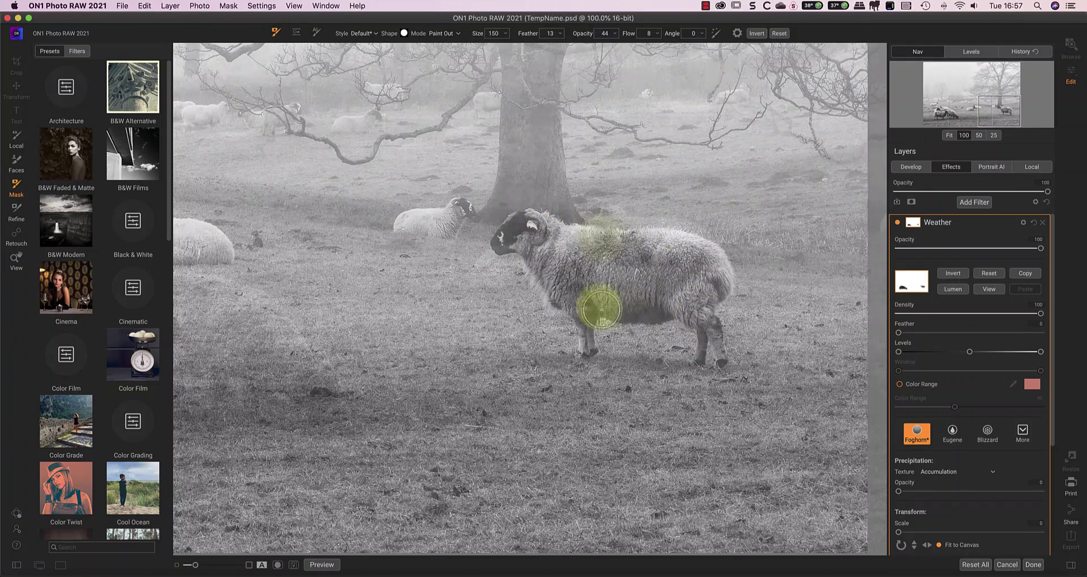
scroll(599, 235, left, 10)
mouse_move(575, 254)
mouse_down()
mouse_move(491, 276)
mouse_move(552, 258)
mouse_move(567, 271)
mouse_move(607, 225)
mouse_move(602, 244)
mouse_move(565, 263)
mouse_move(501, 270)
mouse_move(582, 269)
mouse_move(527, 260)
mouse_move(522, 267)
mouse_move(663, 243)
mouse_up()
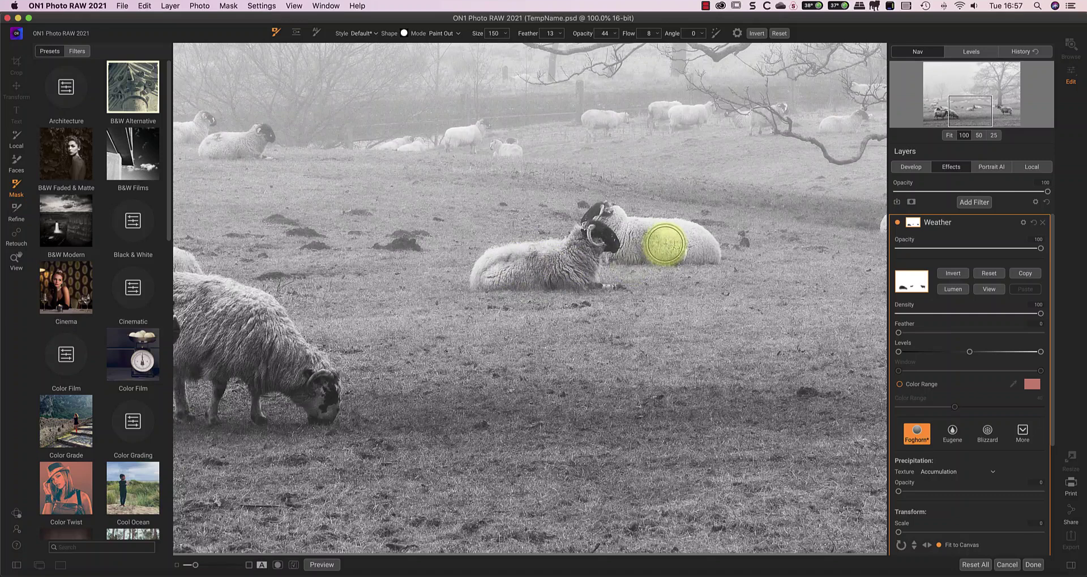
Step: Lower the Weather mask's Density to 55 and apply all the effects, returning to the Photoshop document
click(952, 135)
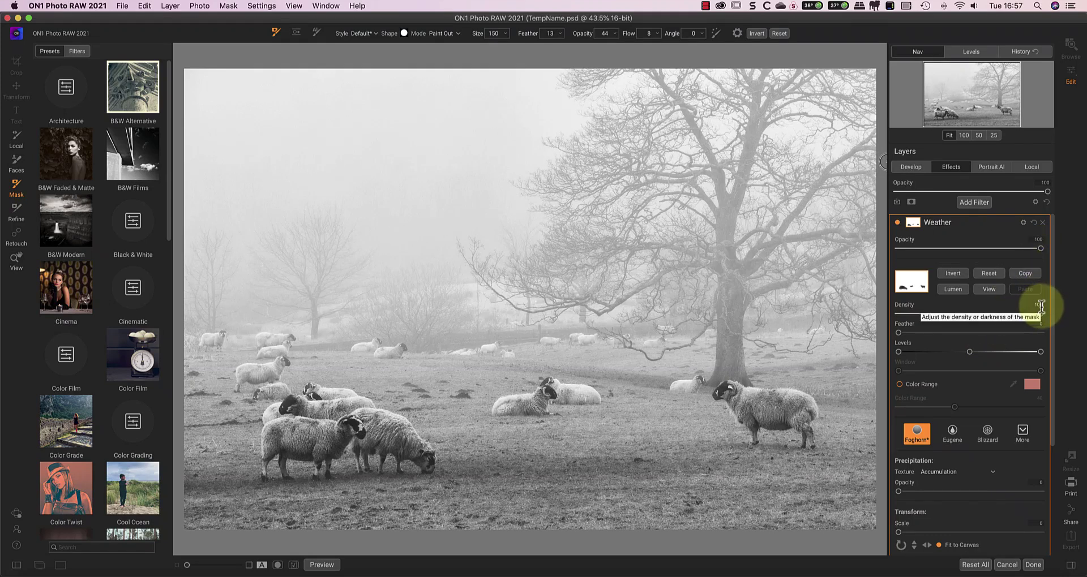
drag(1040, 311, 976, 315)
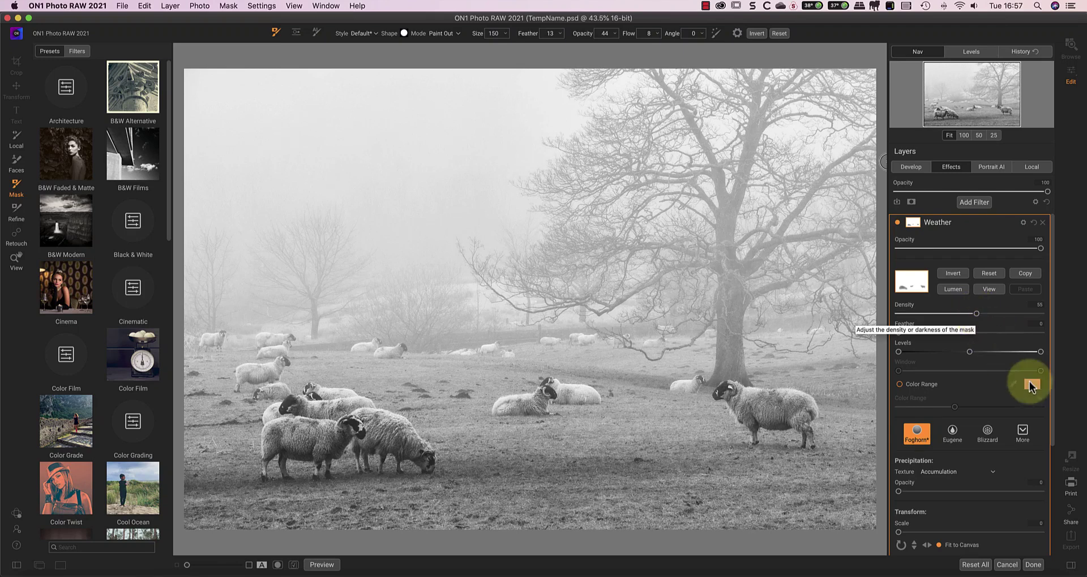
click(1033, 565)
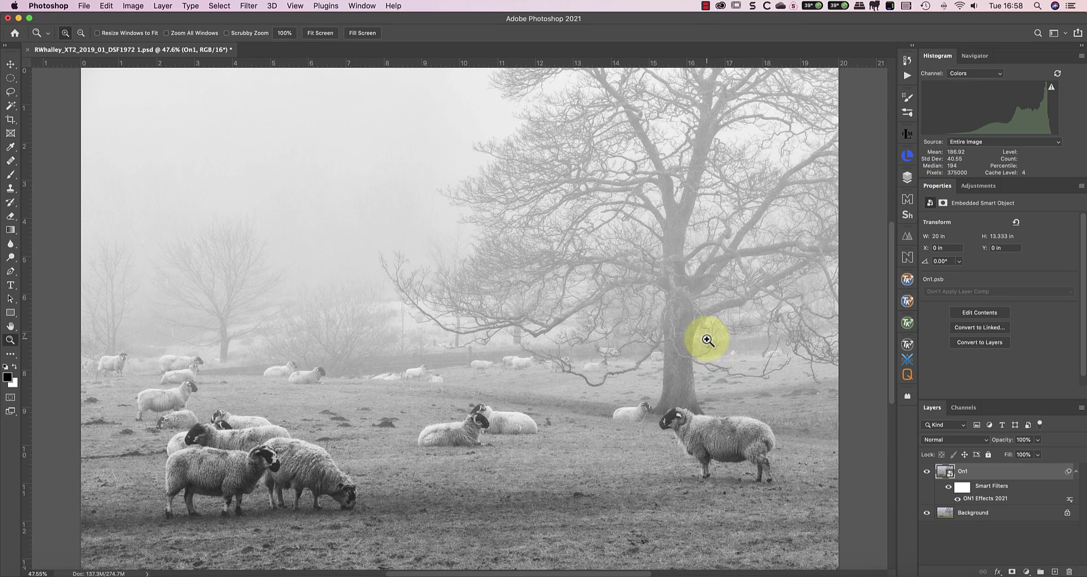
key(alt)
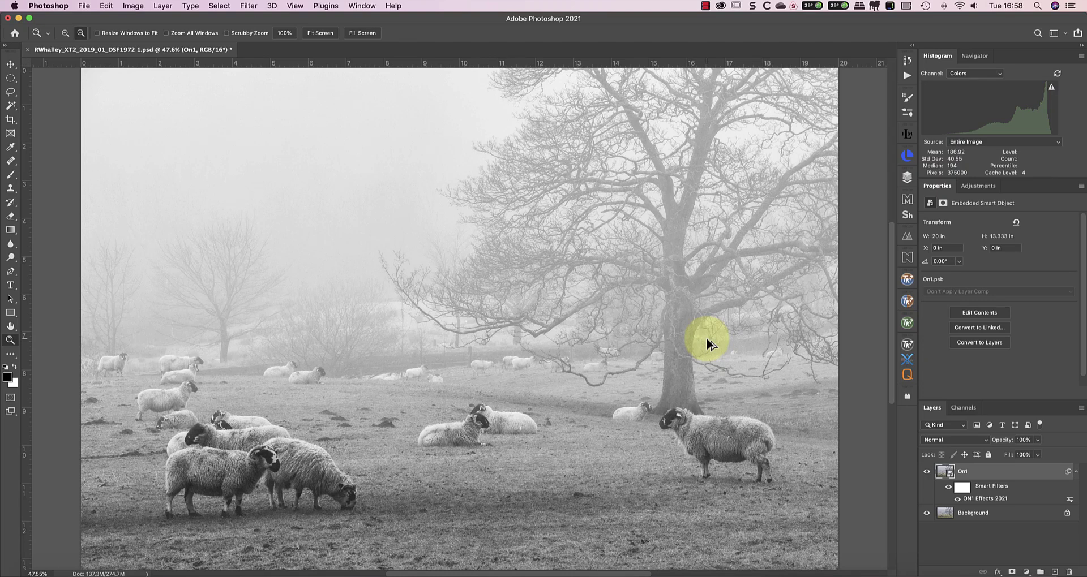